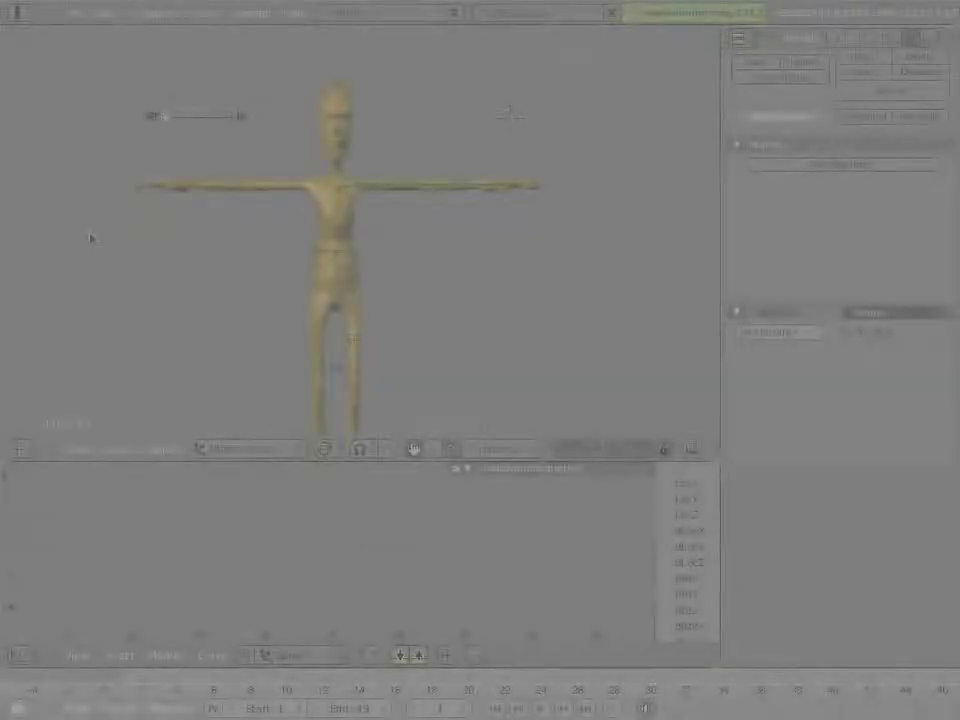
Step: Add a circle mesh at a 3D cursor placed beside the rig
scroll(160, 198, up, 2)
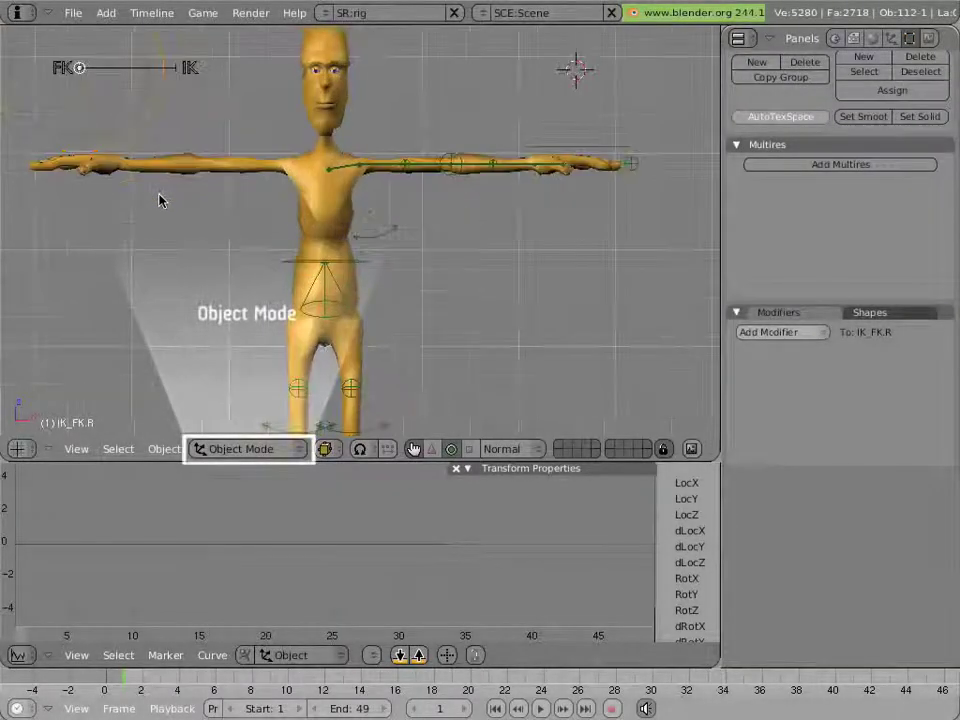
scroll(160, 200, down, 5)
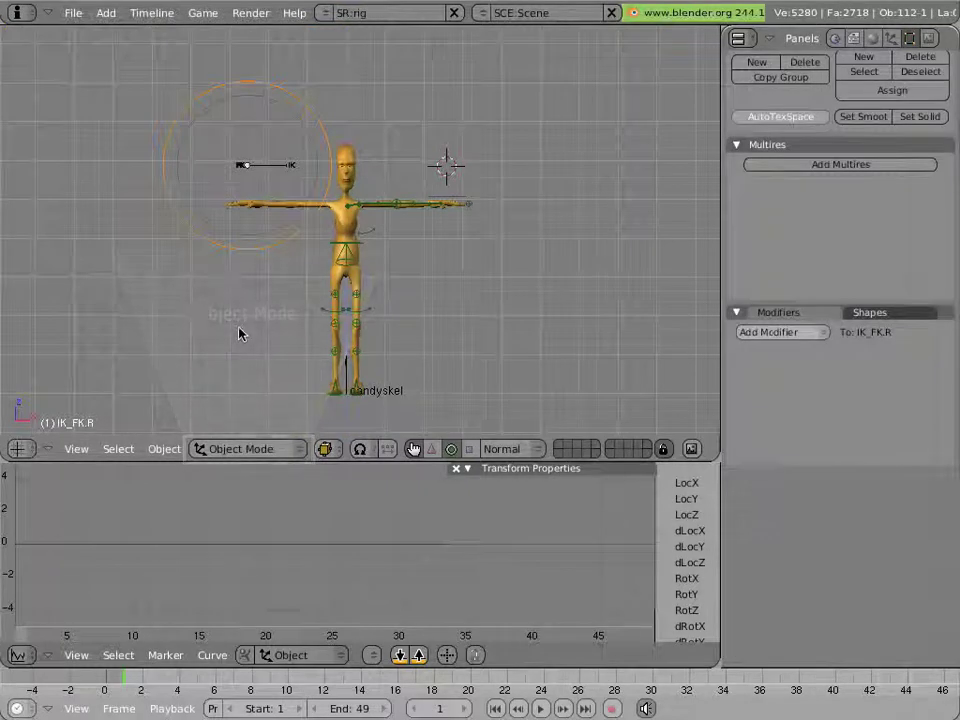
click(404, 280)
key(space)
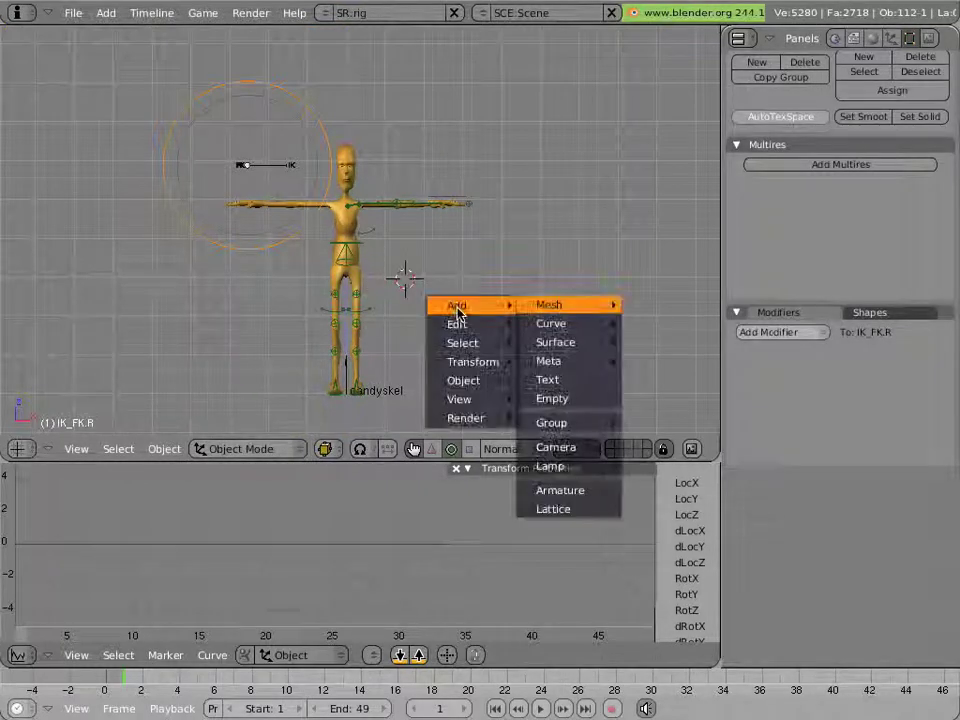
mouse_move(593, 306)
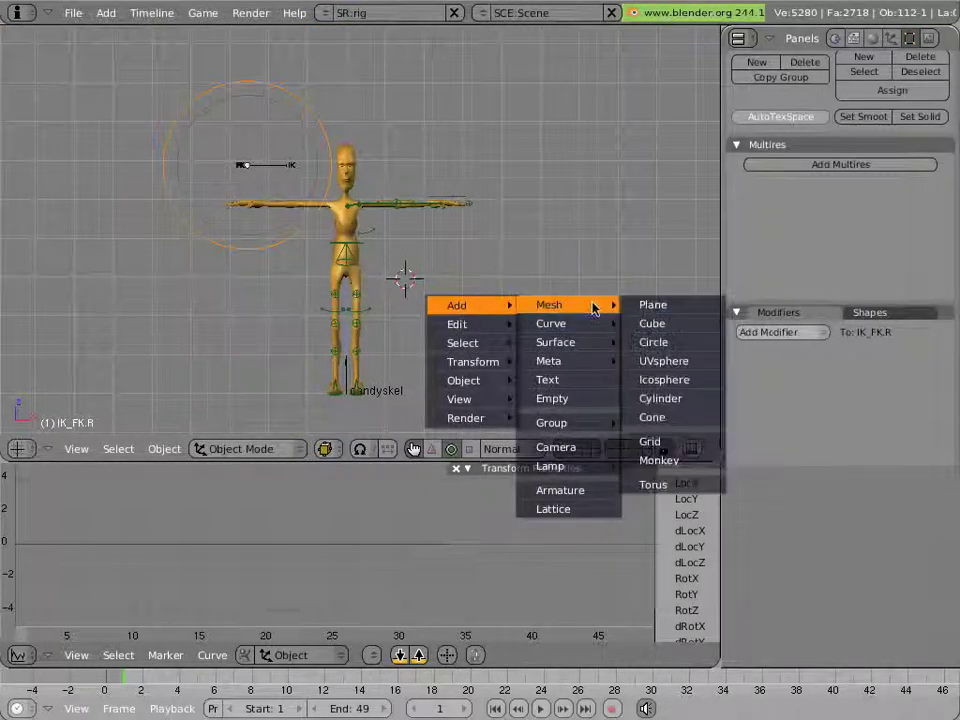
click(658, 342)
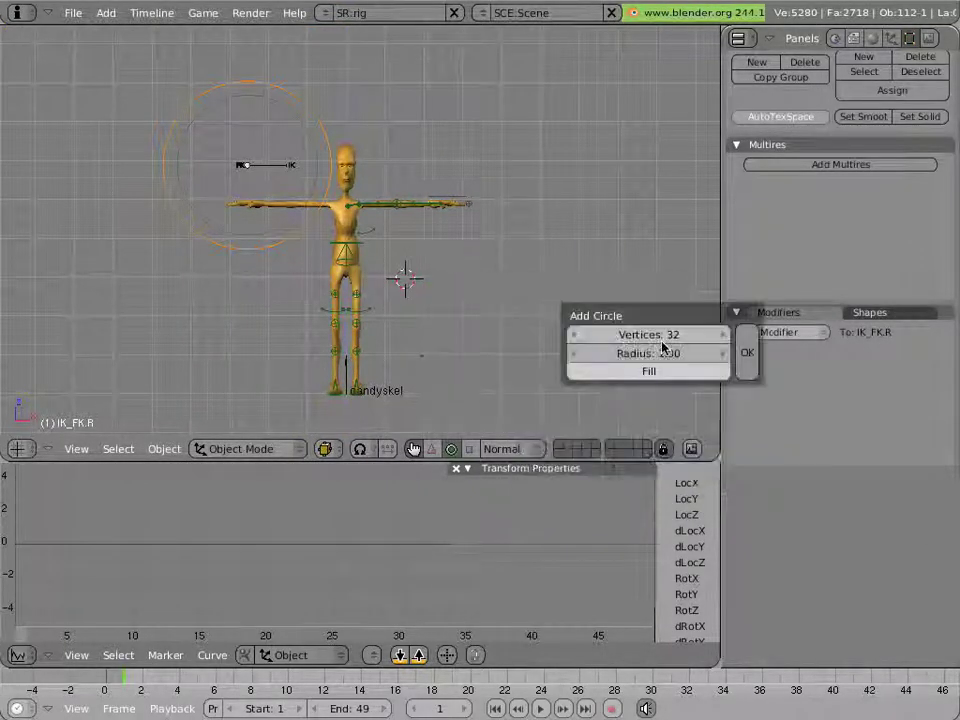
click(747, 352)
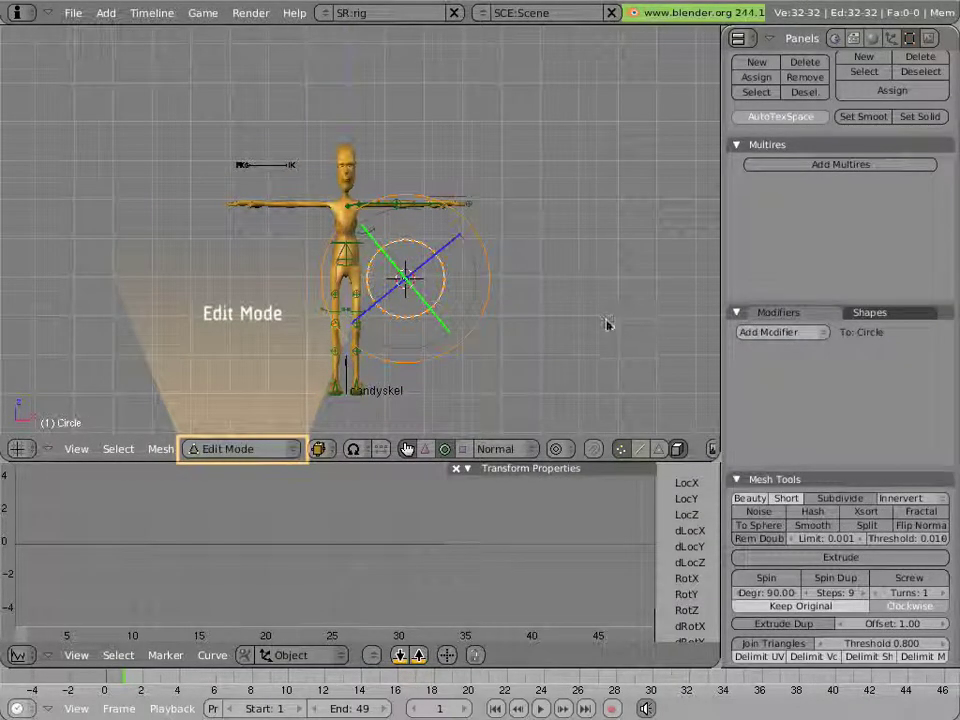
Step: Clear the circle's location to the origin and apply its scale and rotation
key(Tab)
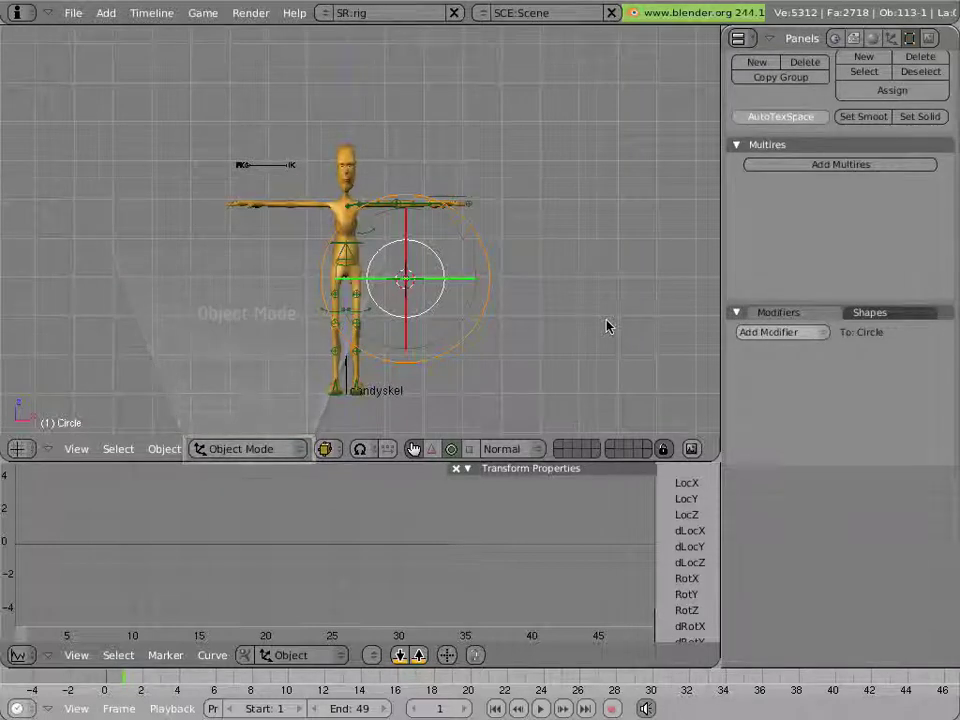
key(alt+g)
click(606, 323)
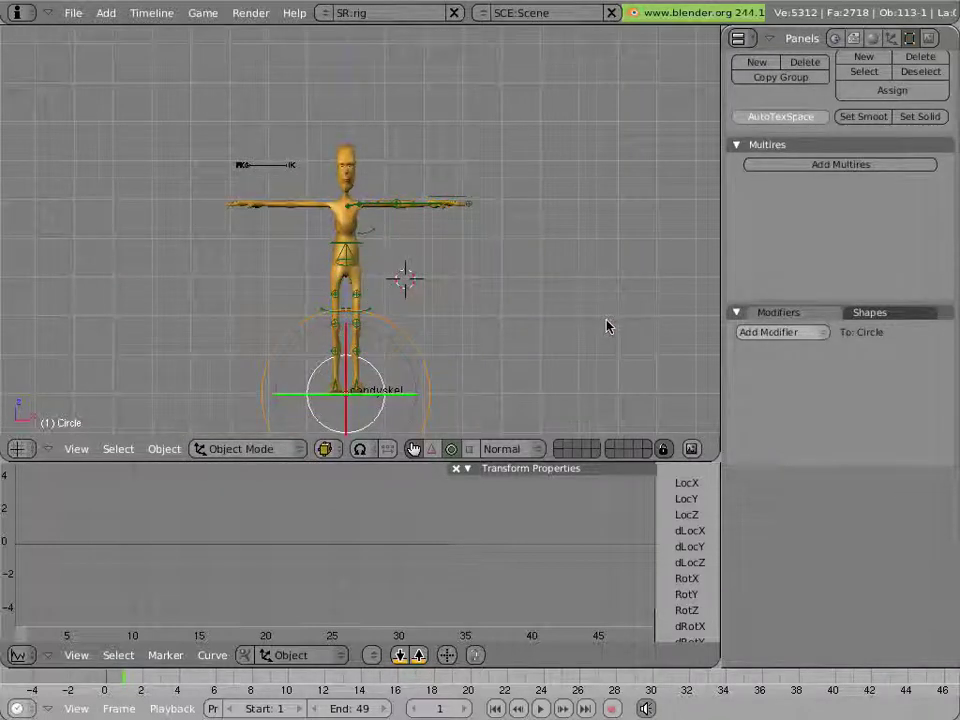
key(ctrl+a)
click(606, 323)
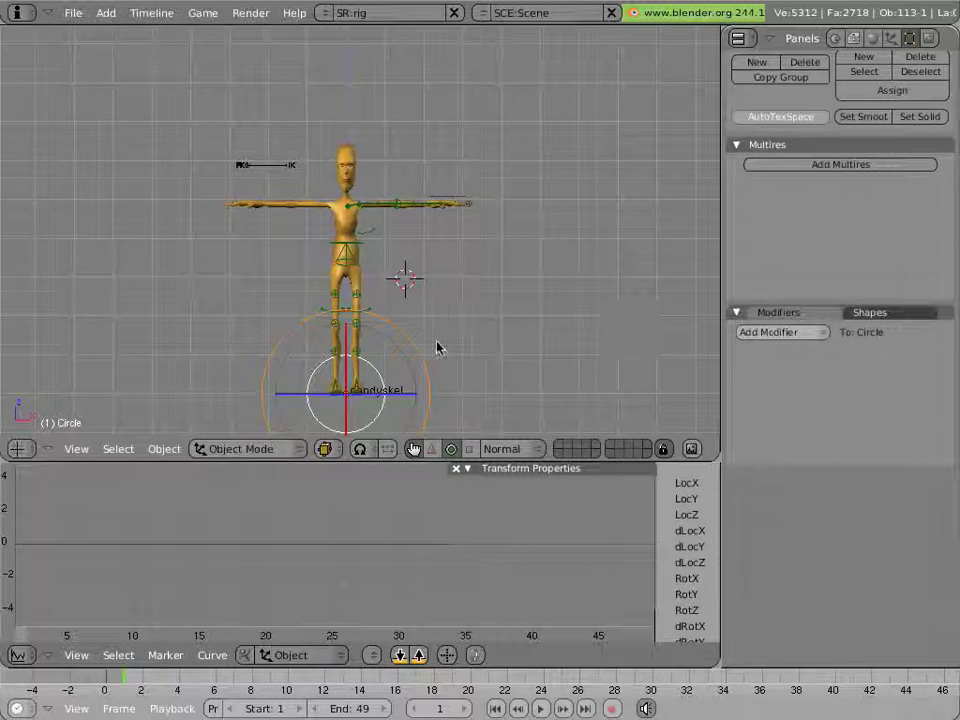
Step: Scale the circle's vertices down in Edit Mode
key(KP_Decimal)
key(Tab)
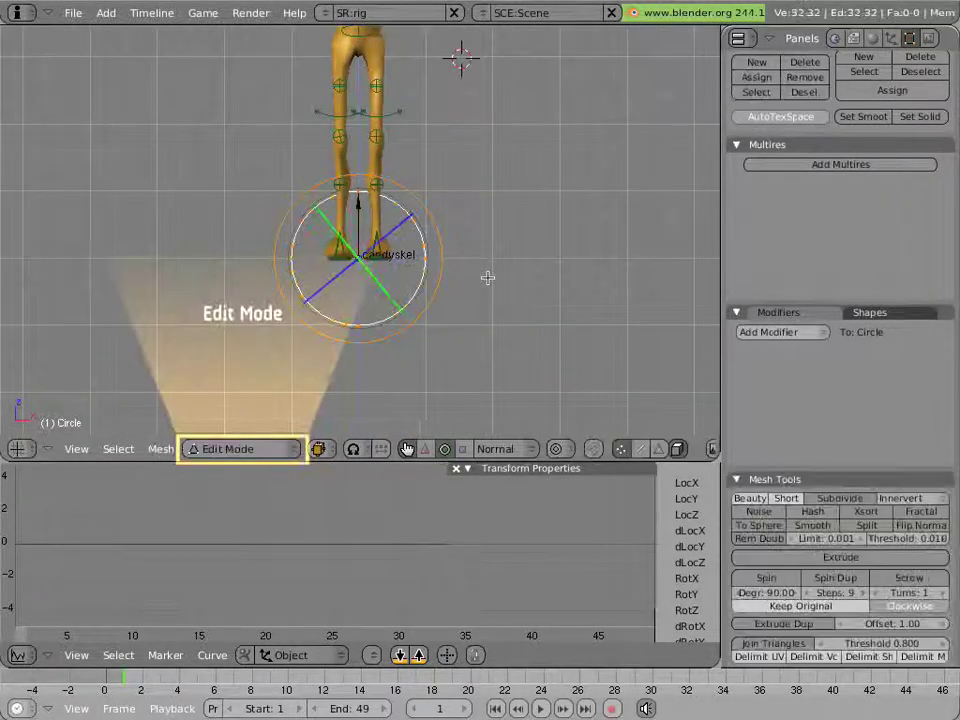
key(s)
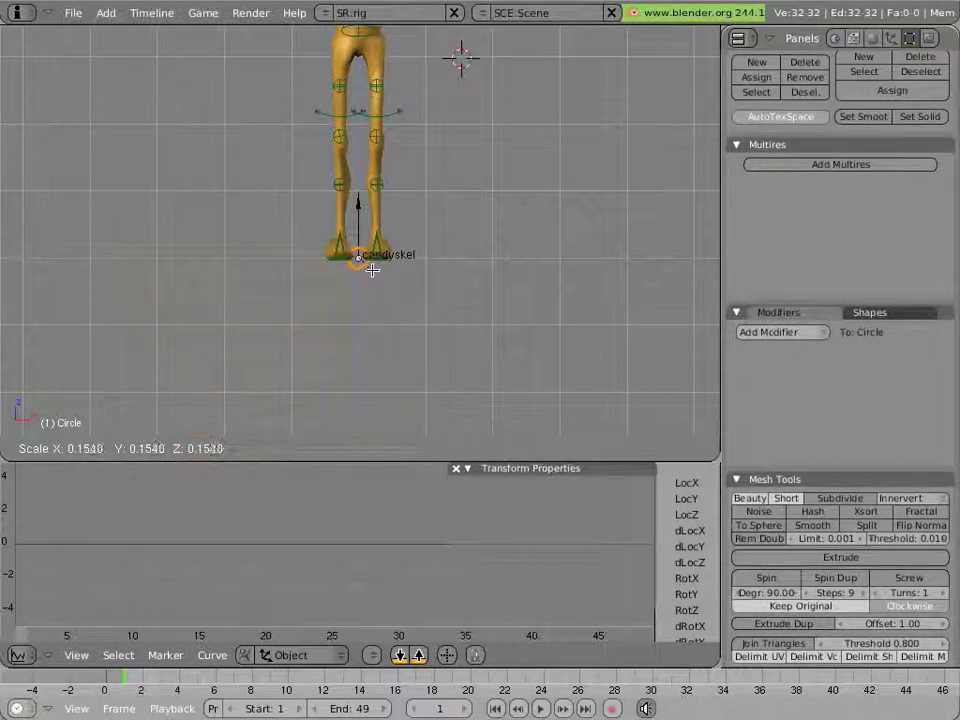
click(430, 285)
scroll(435, 285, up, 2)
key(Tab)
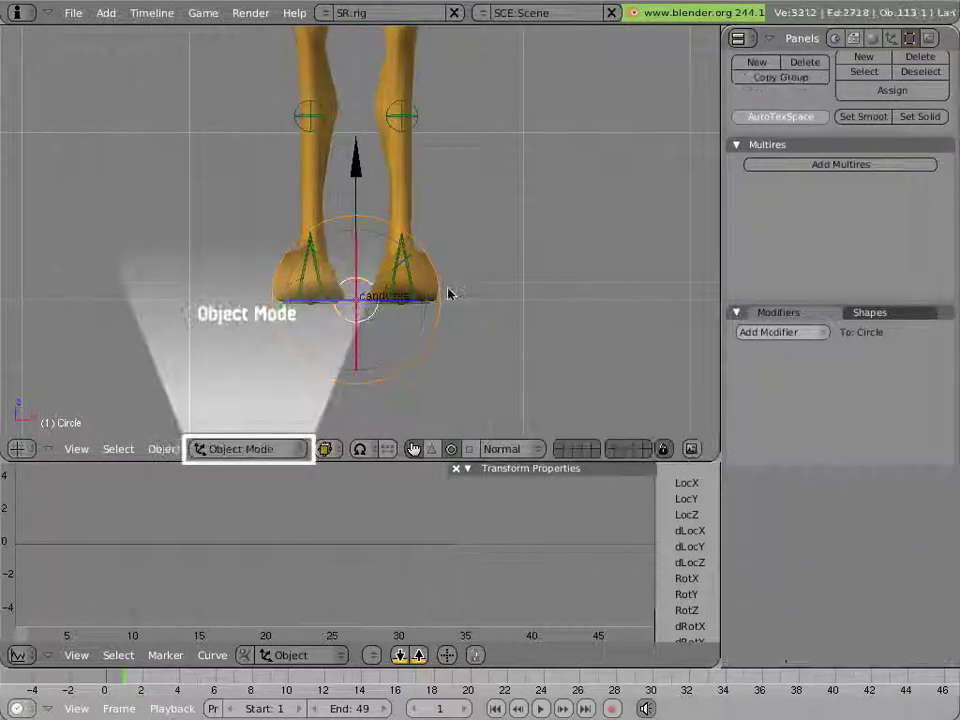
scroll(430, 296, down, 5)
shift+middle_drag(388, 199, 390, 330)
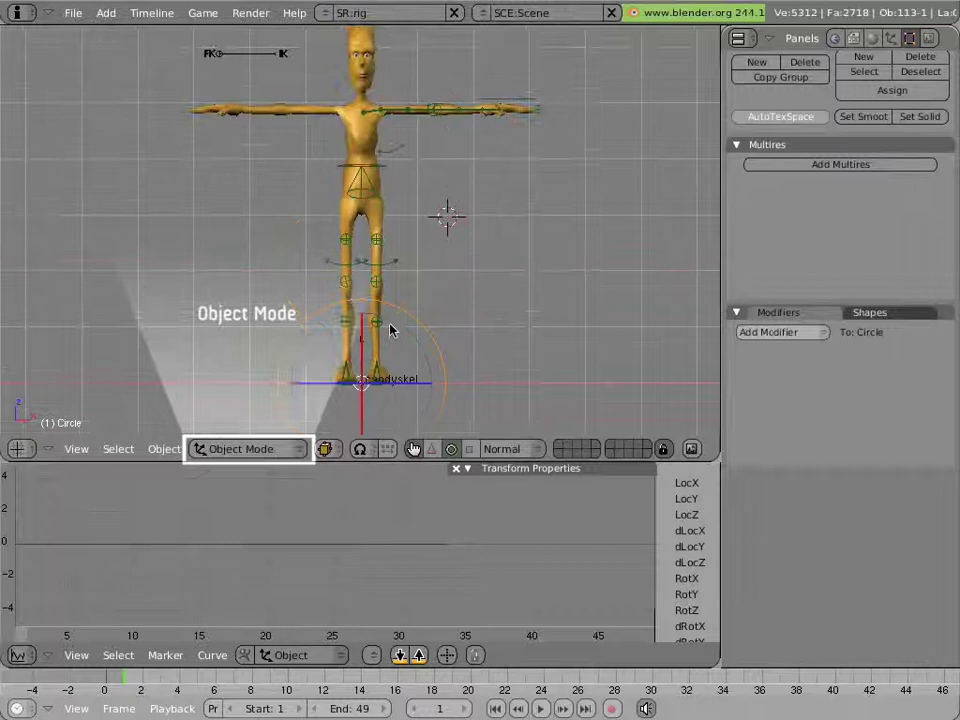
shift+scroll(394, 350, down, 2)
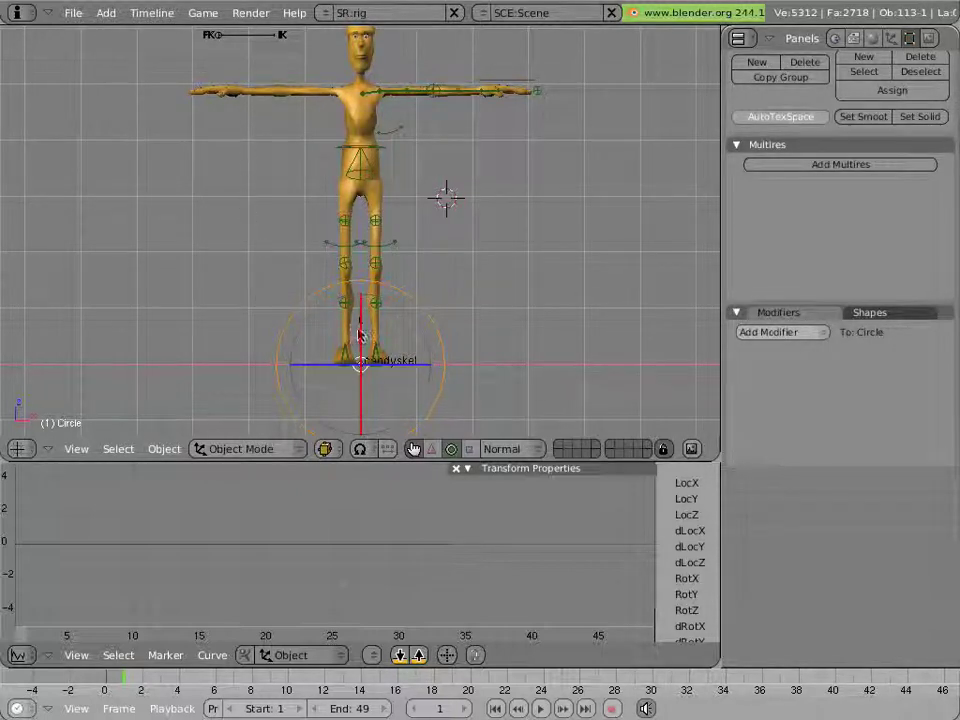
scroll(342, 342, up, 1)
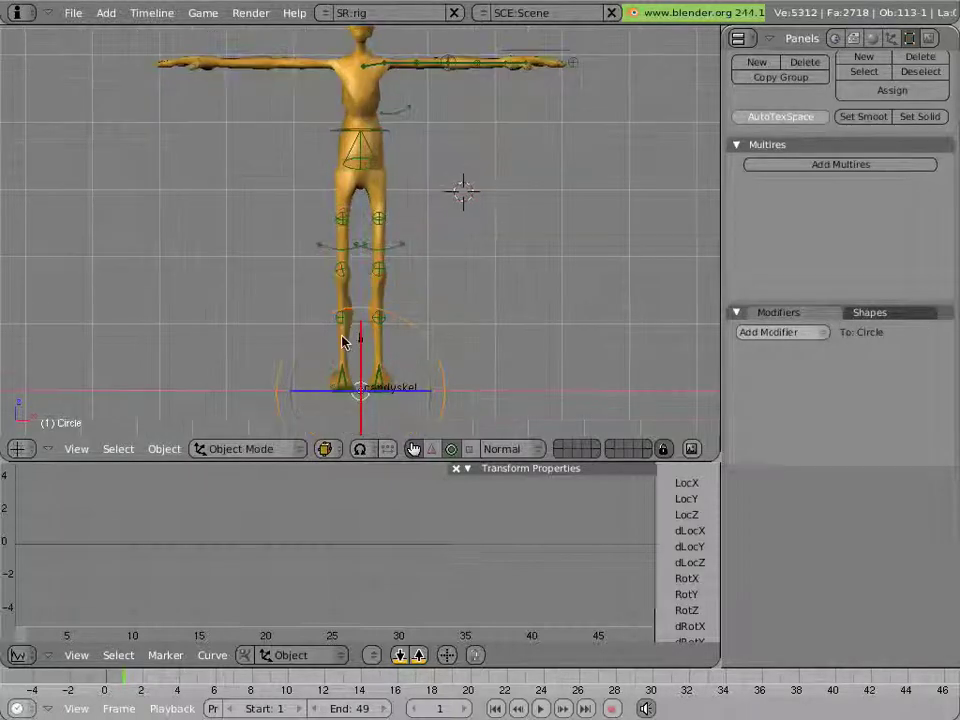
scroll(342, 342, up, 1)
shift+middle_drag(343, 356, 327, 157)
scroll(345, 335, up, 1)
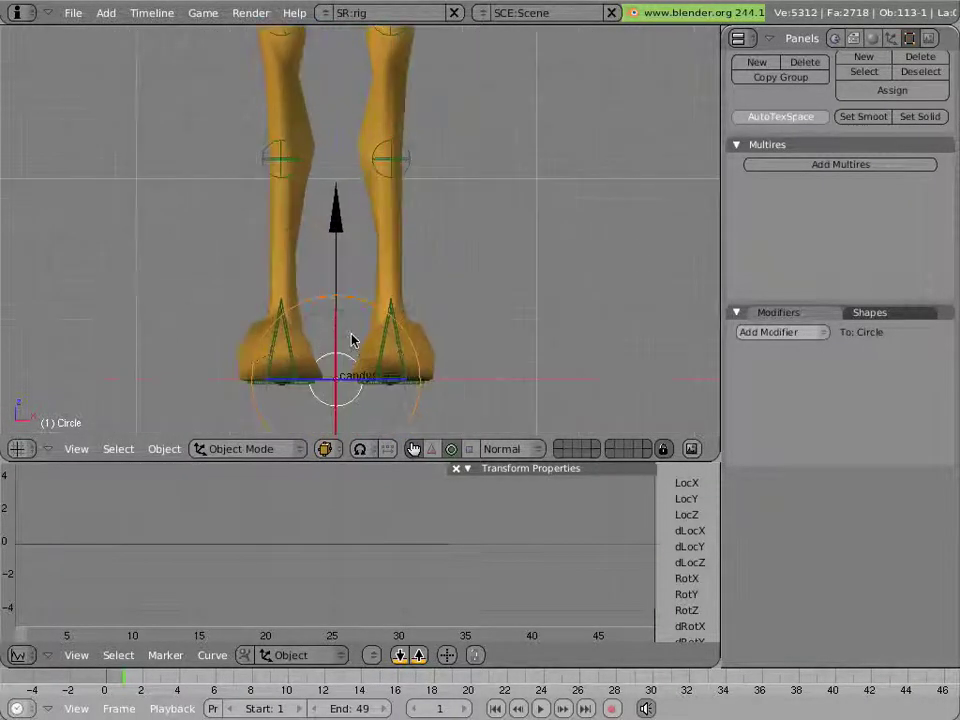
shift+middle_drag(354, 339, 334, 253)
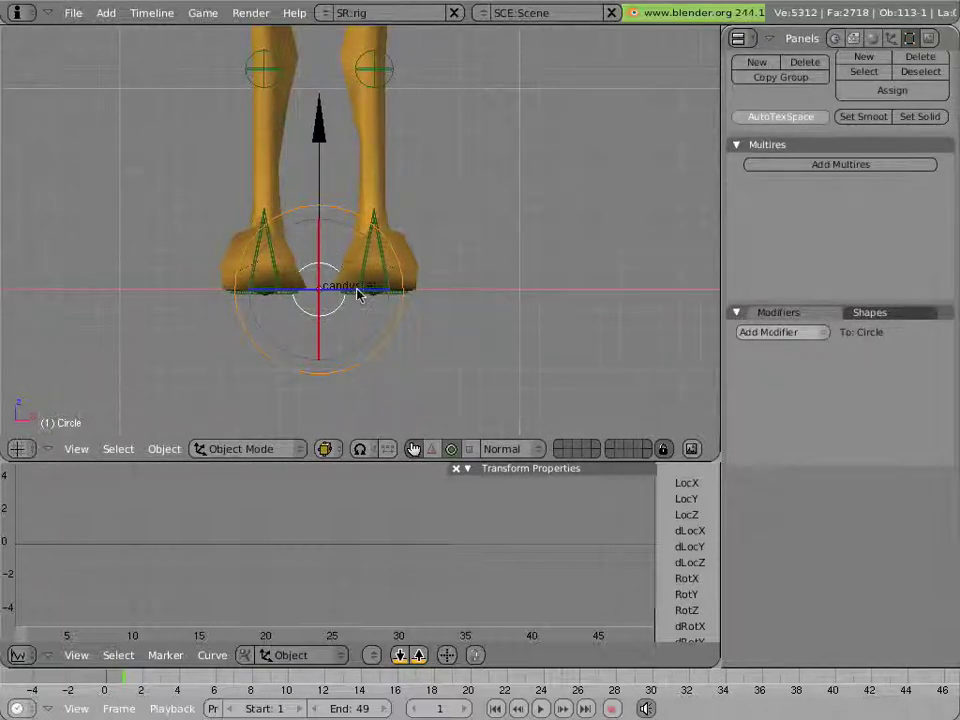
Step: Snap the 3D cursor to the circle
key(Tab)
key(s)
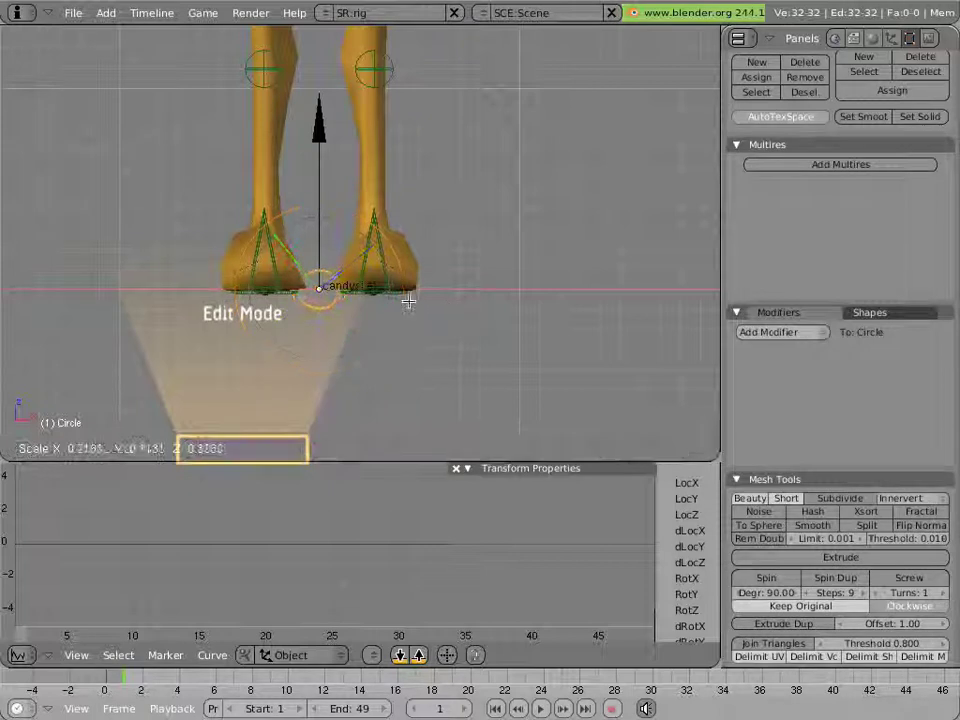
key(Escape)
key(Tab)
key(shift+s)
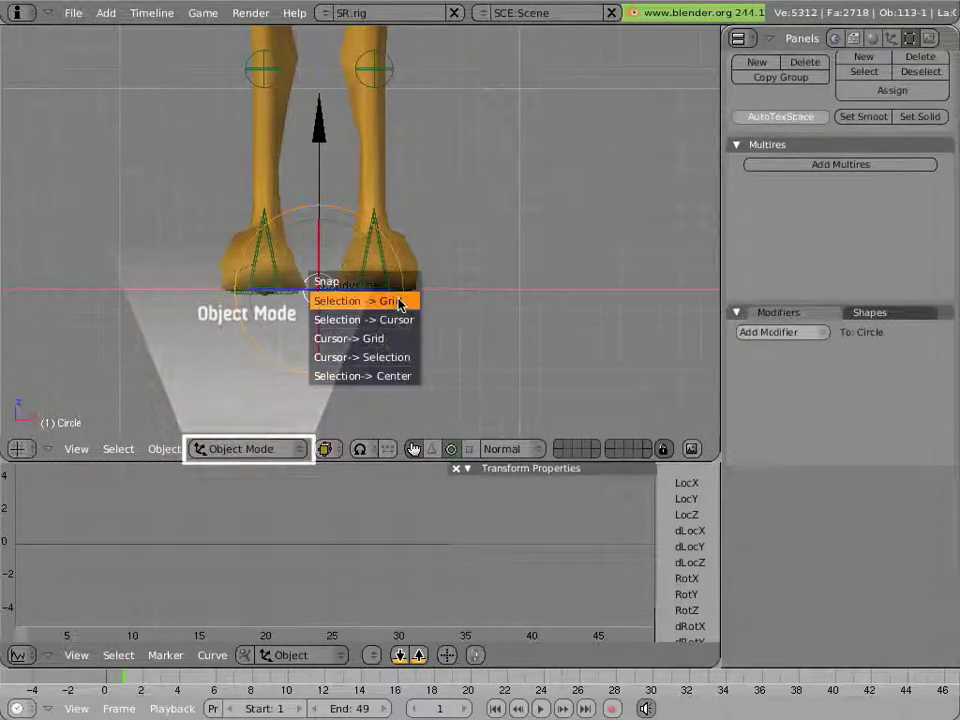
click(414, 356)
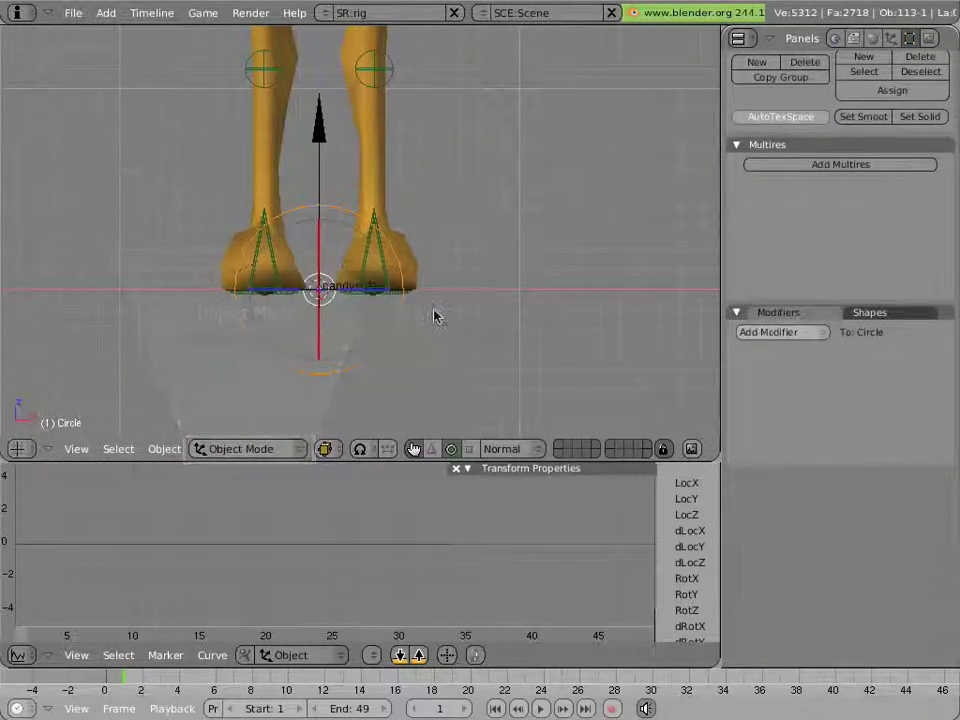
Step: Add a plane mesh at the cursor and switch to edge selection
key(space)
mouse_move(566, 290)
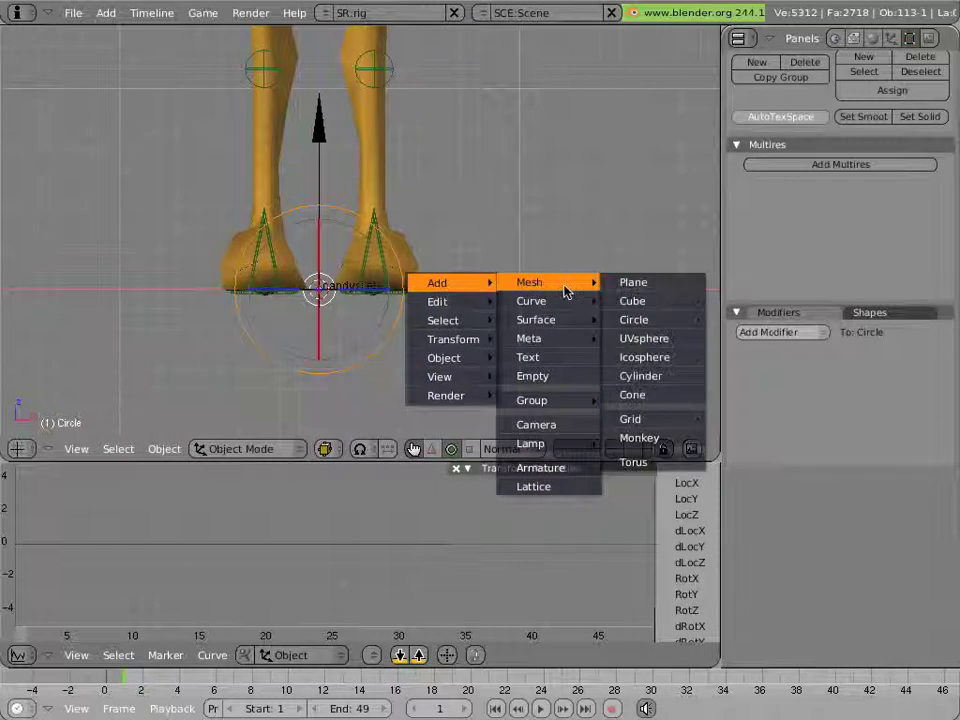
click(627, 282)
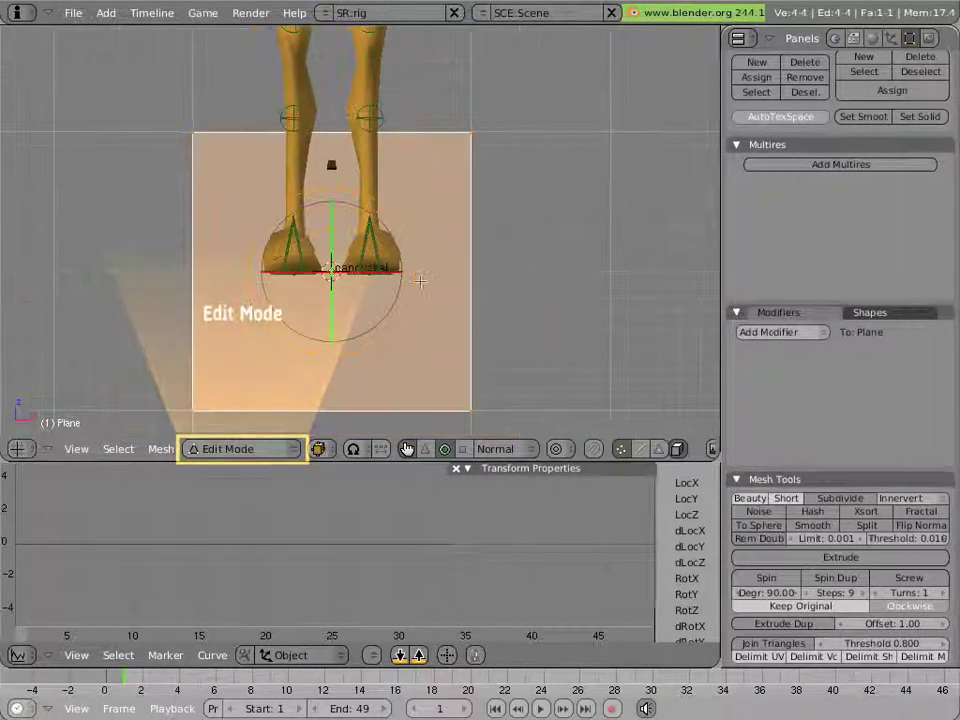
key(ctrl+Tab)
click(330, 291)
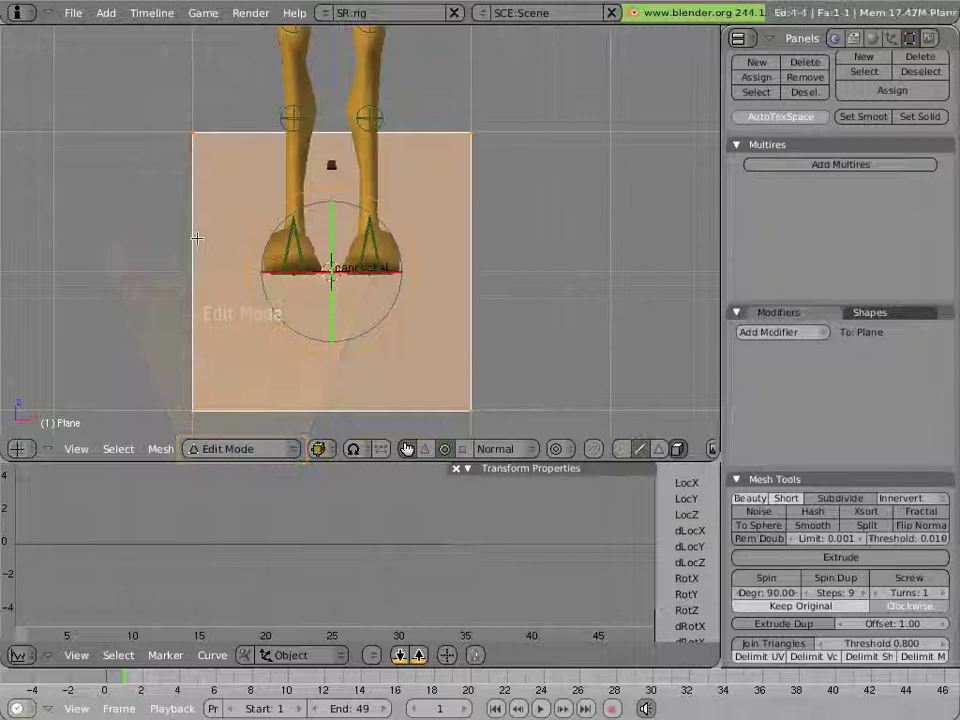
Step: Subdivide the plane's left and right edges to create a middle edge
right_click(195, 245)
shift+right_click(474, 250)
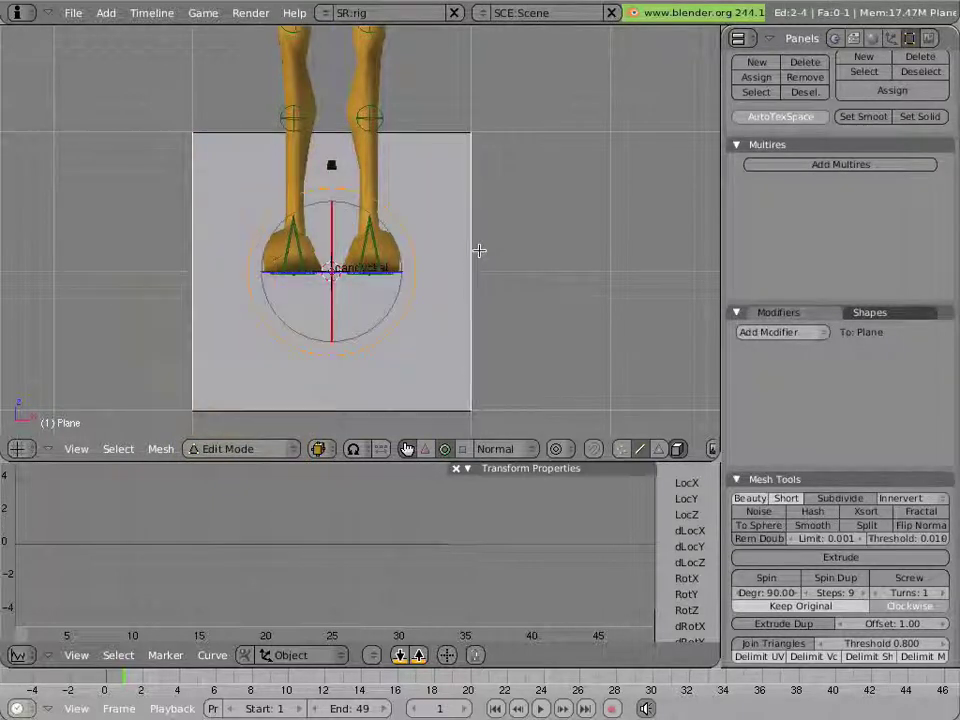
key(w)
click(479, 250)
Step: Delete the top edge and the new middle edge
right_click(379, 143)
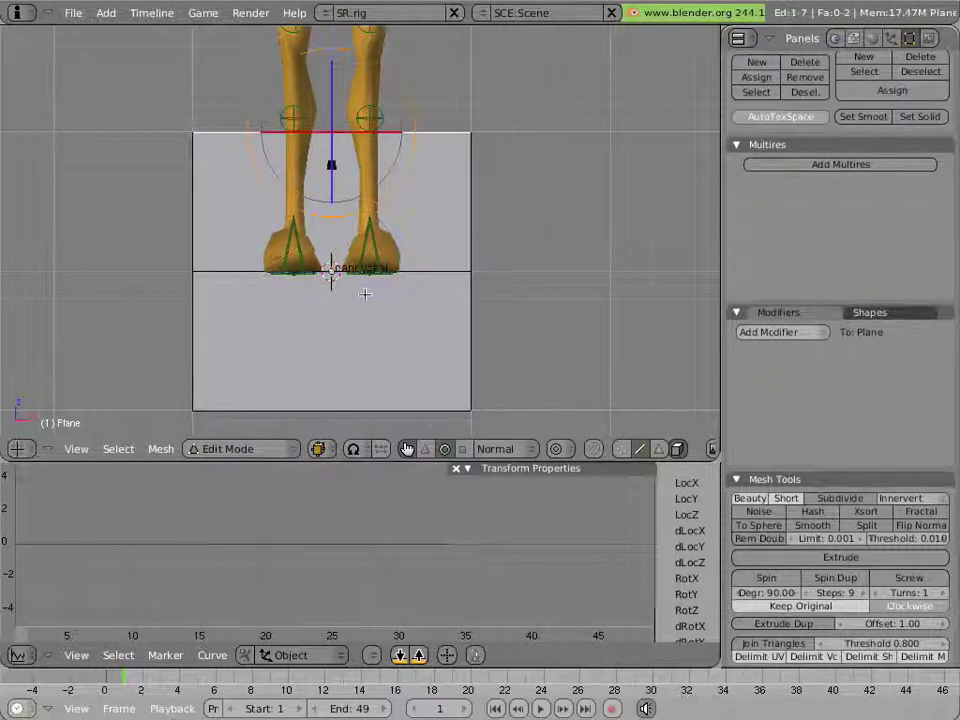
right_click(349, 392)
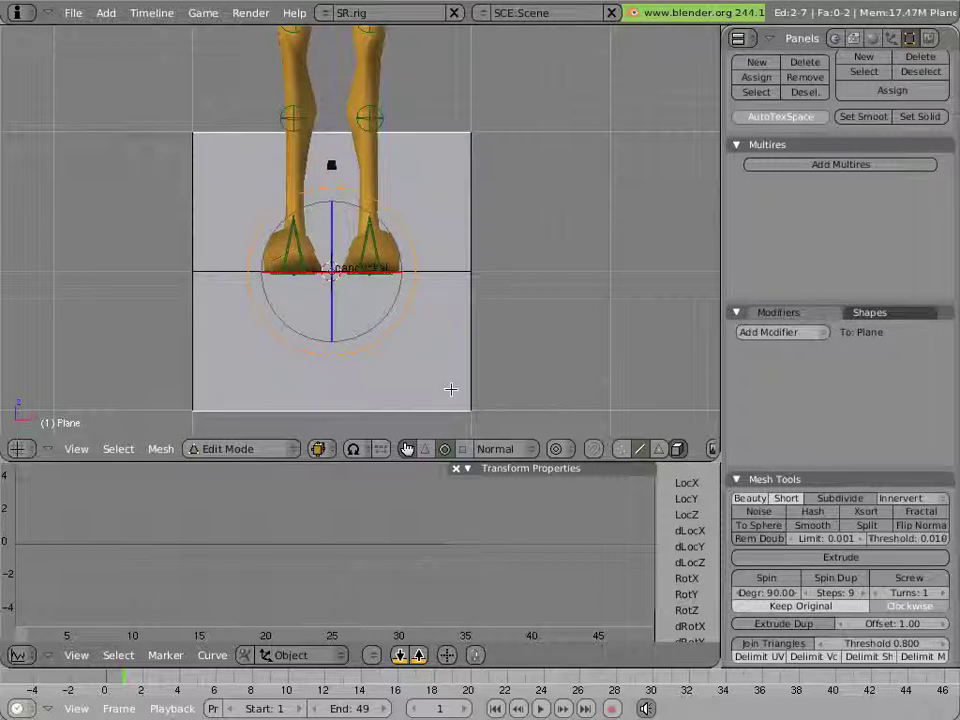
key(x)
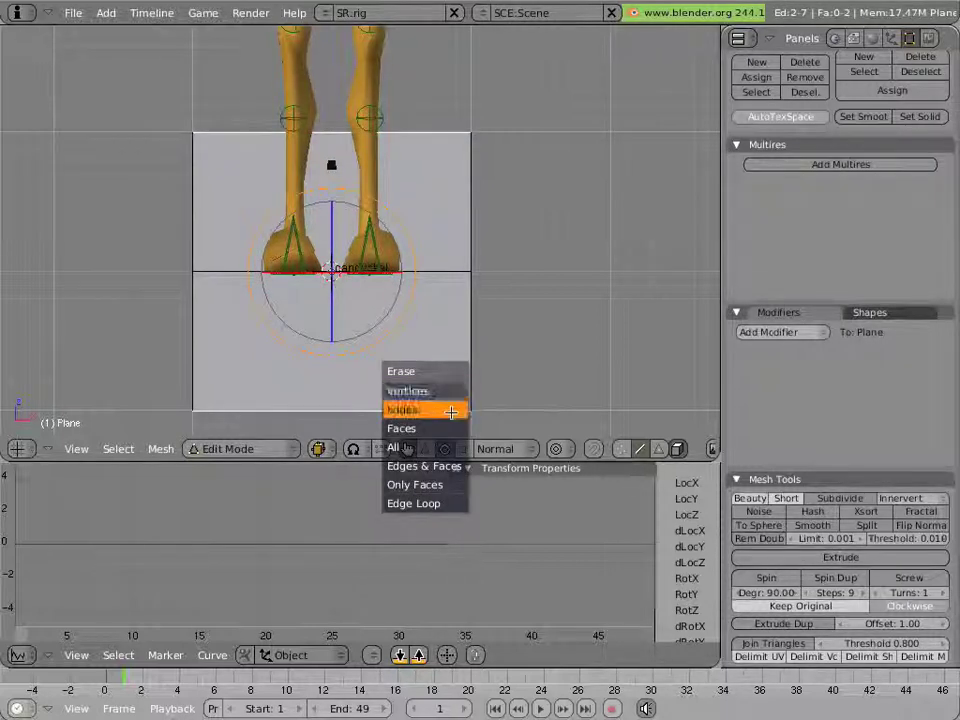
click(450, 409)
Step: Move the slider's edges one grid unit to the right
key(a)
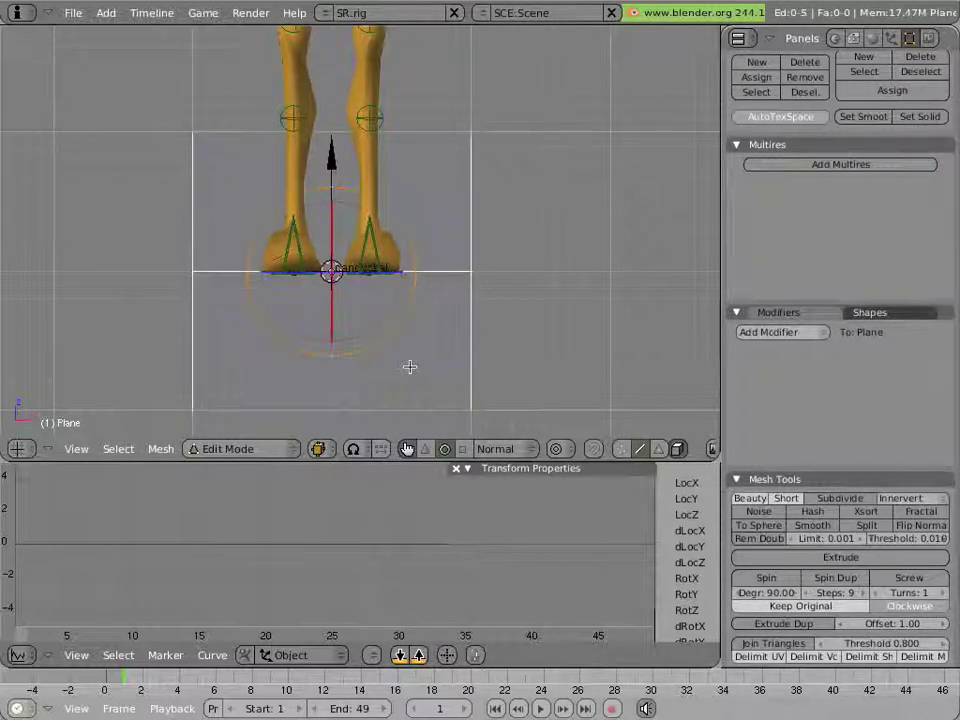
key(g)
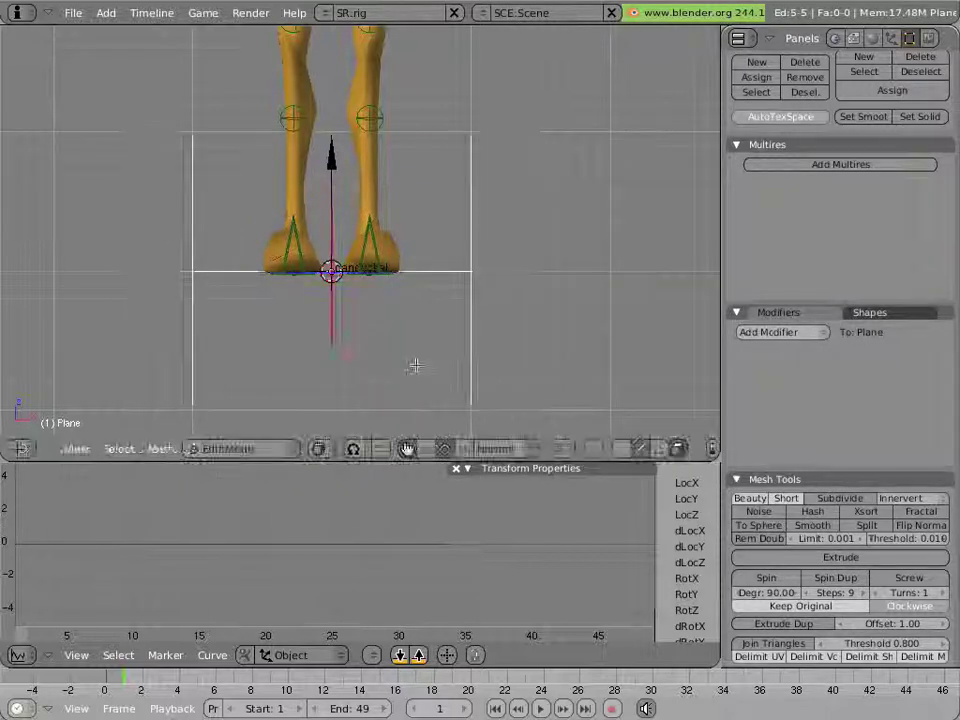
scroll(800, 430, down, 5)
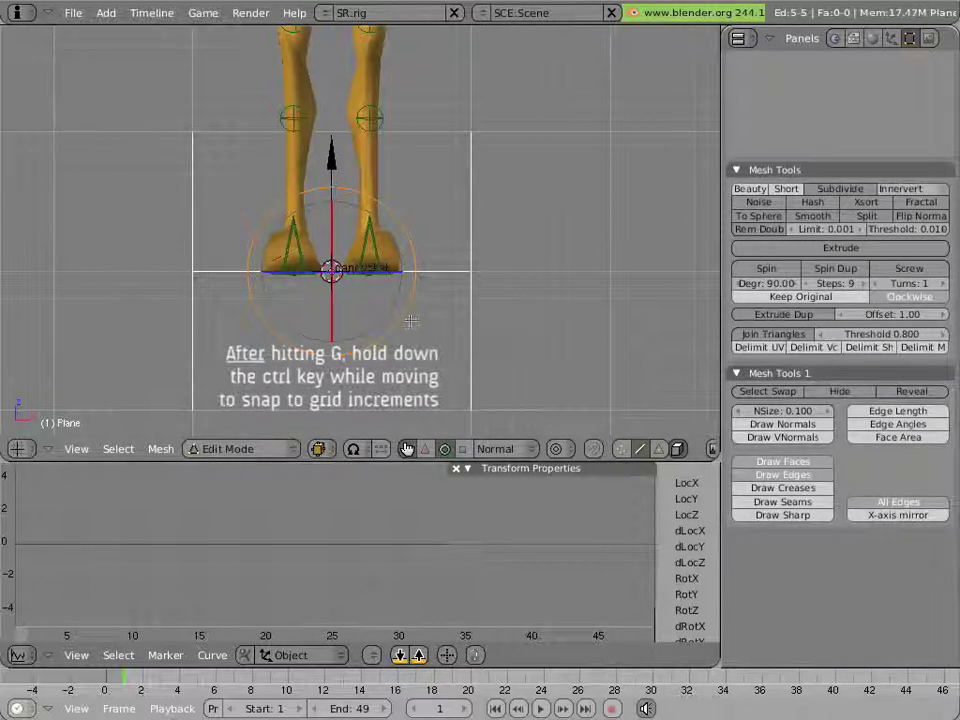
key(g)
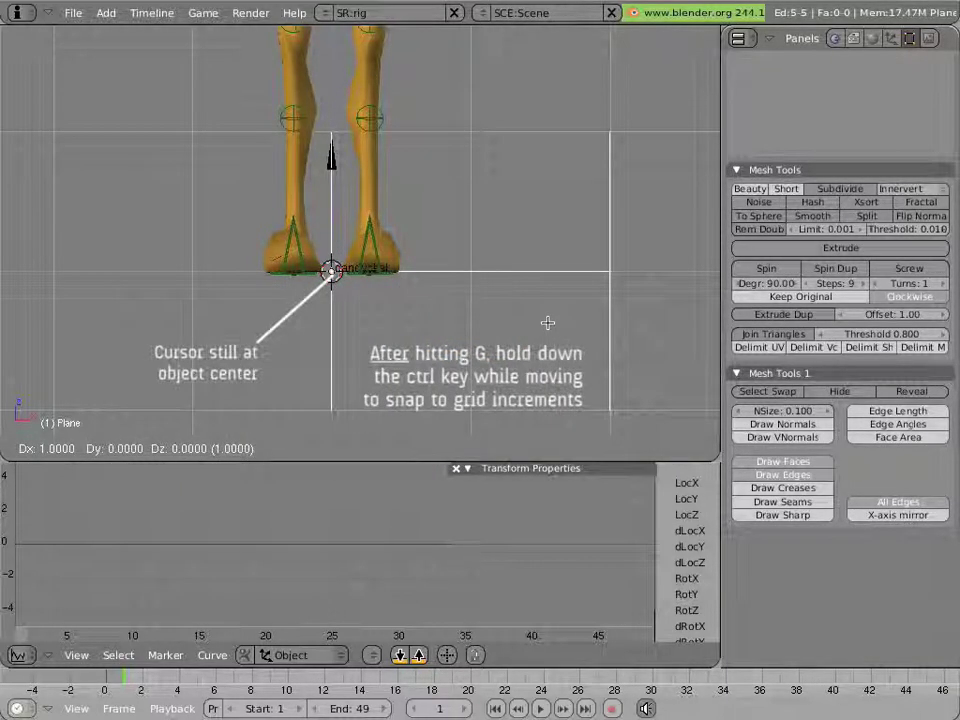
click(548, 322)
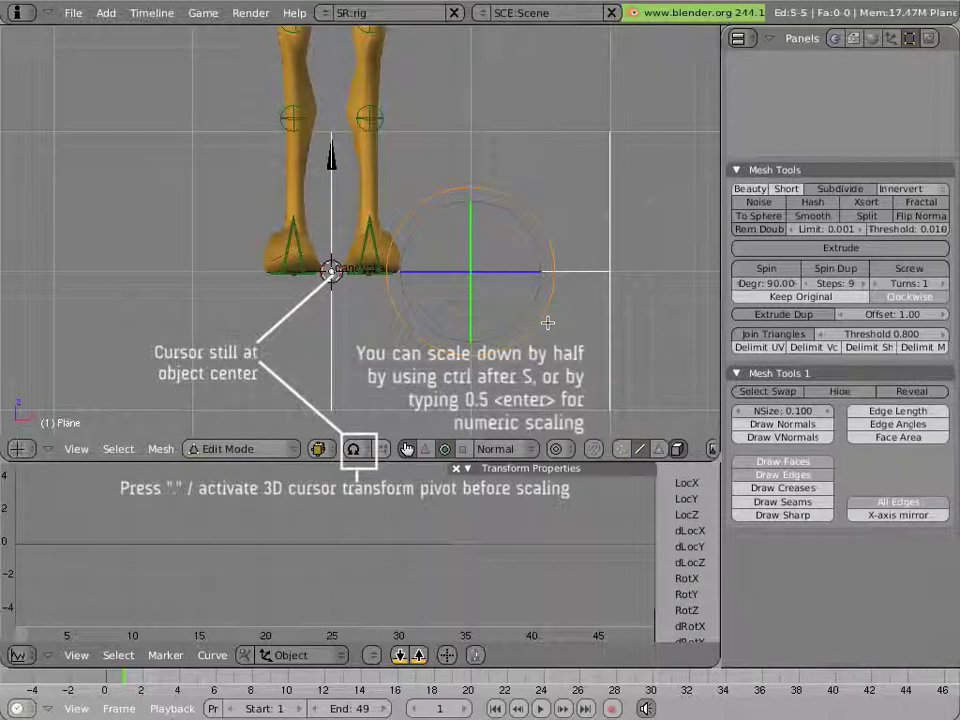
Step: Scale the edges around the 3D cursor, flatten them to Z 0.5, and return to Object Mode
key(period)
key(ctrl+z)
key(s)
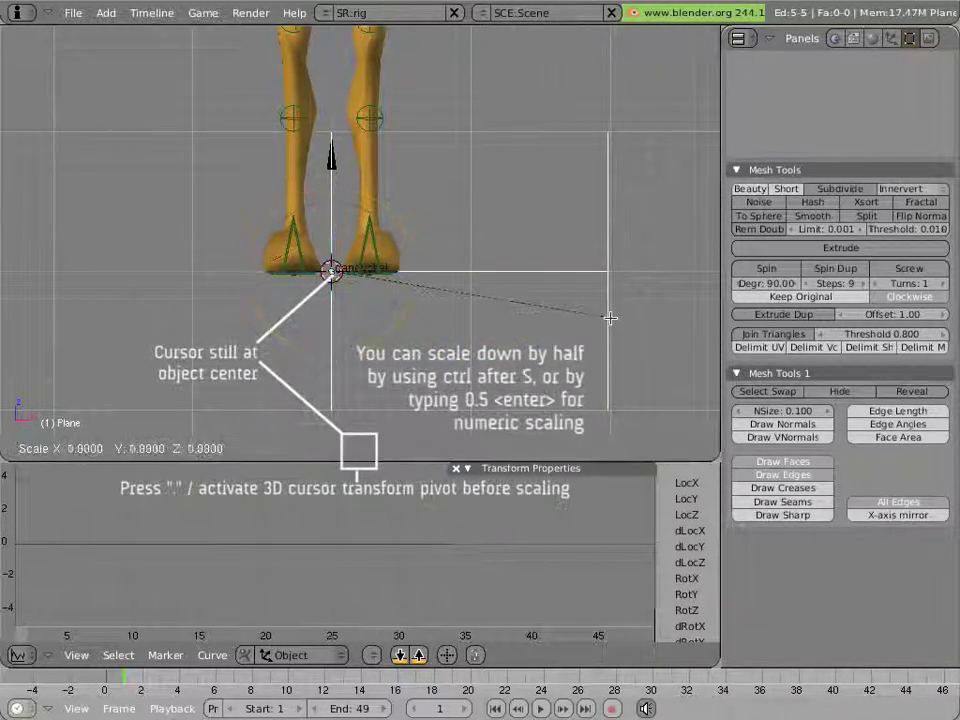
ctrl+click(475, 311)
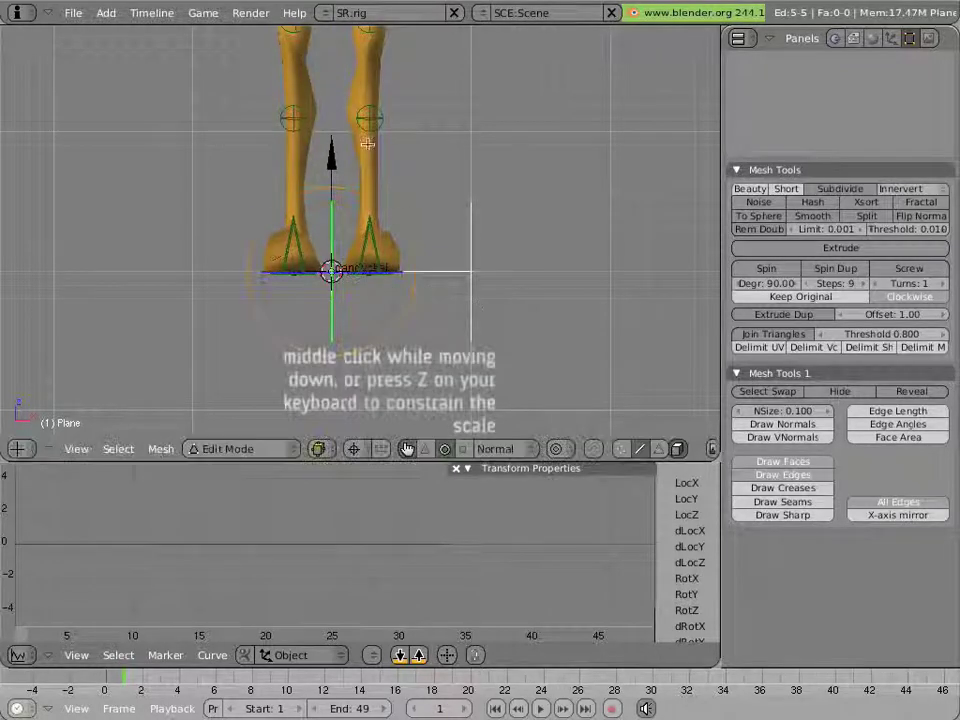
text(sz)
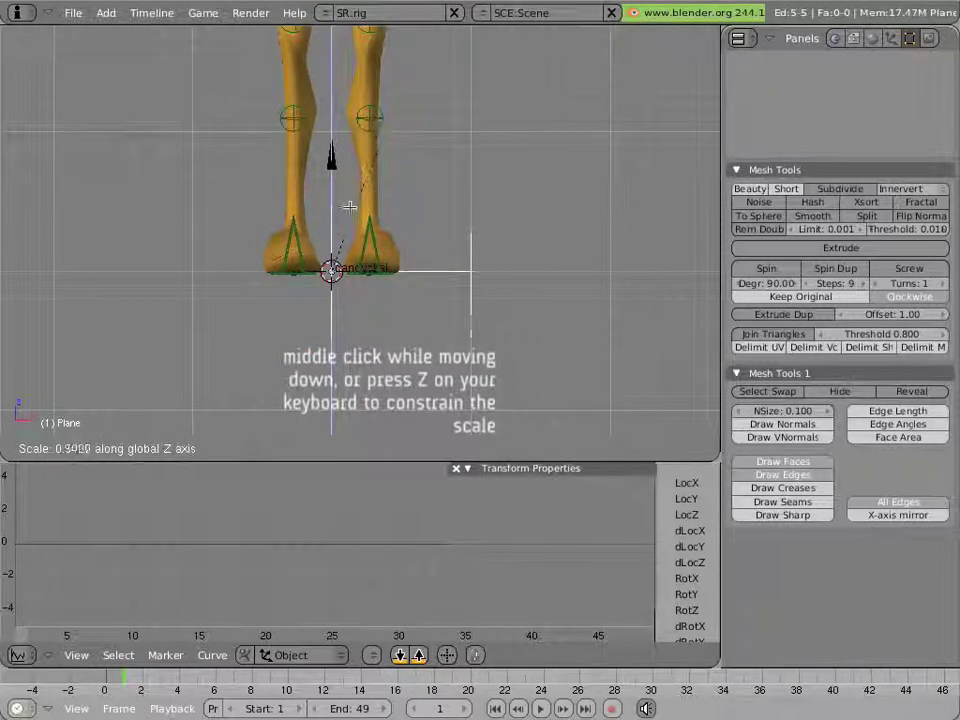
text(0.5)
key(Return)
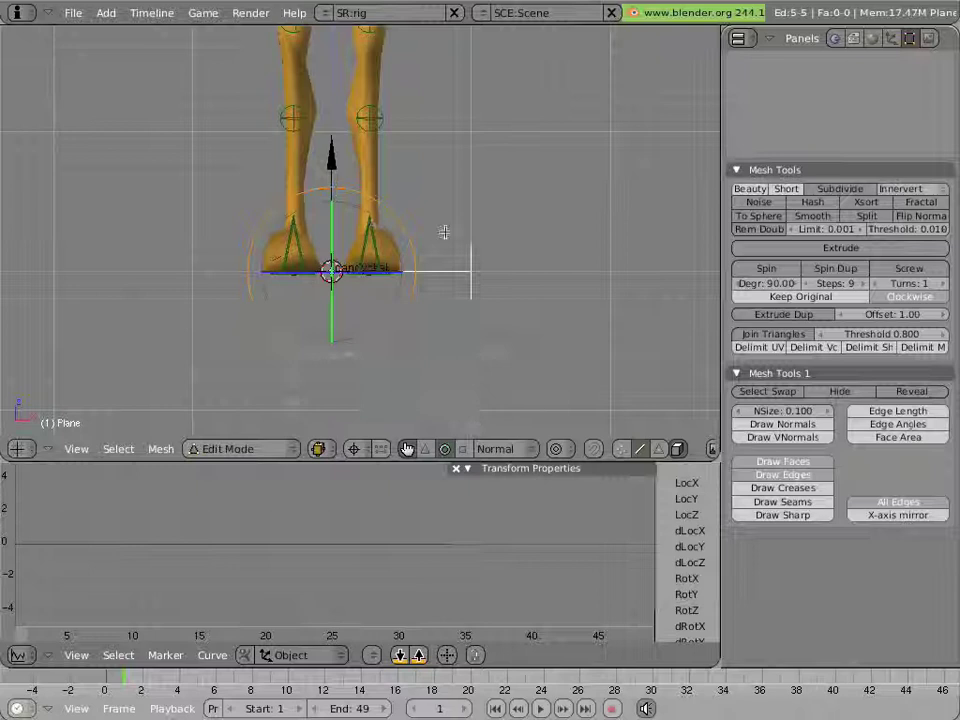
key(Tab)
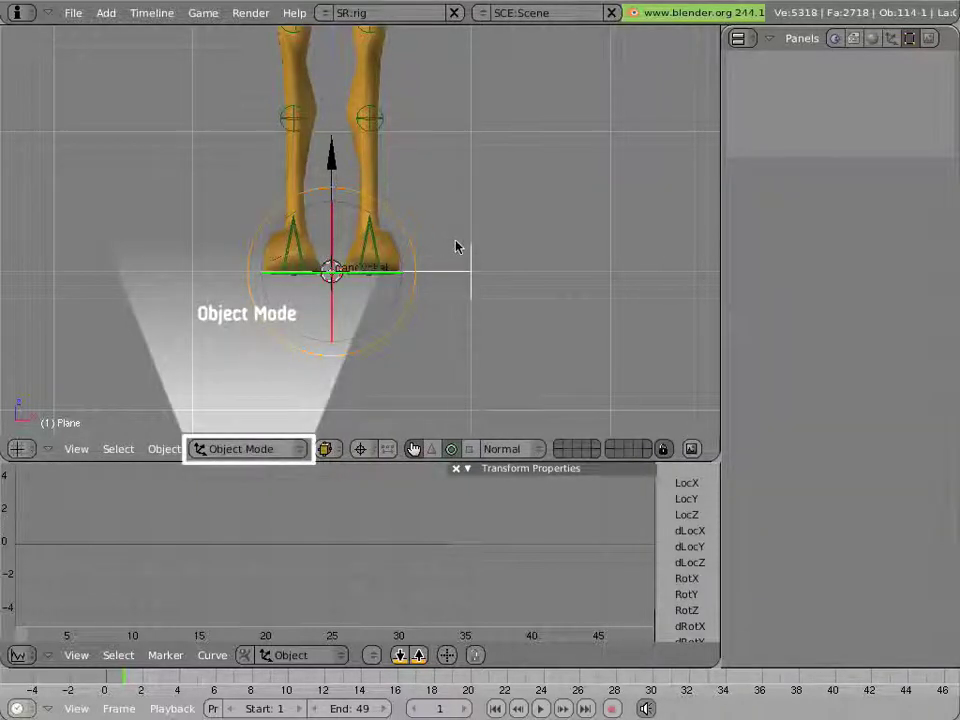
Step: Apply the slider plane's scale and rotation
key(ctrl+a)
click(403, 264)
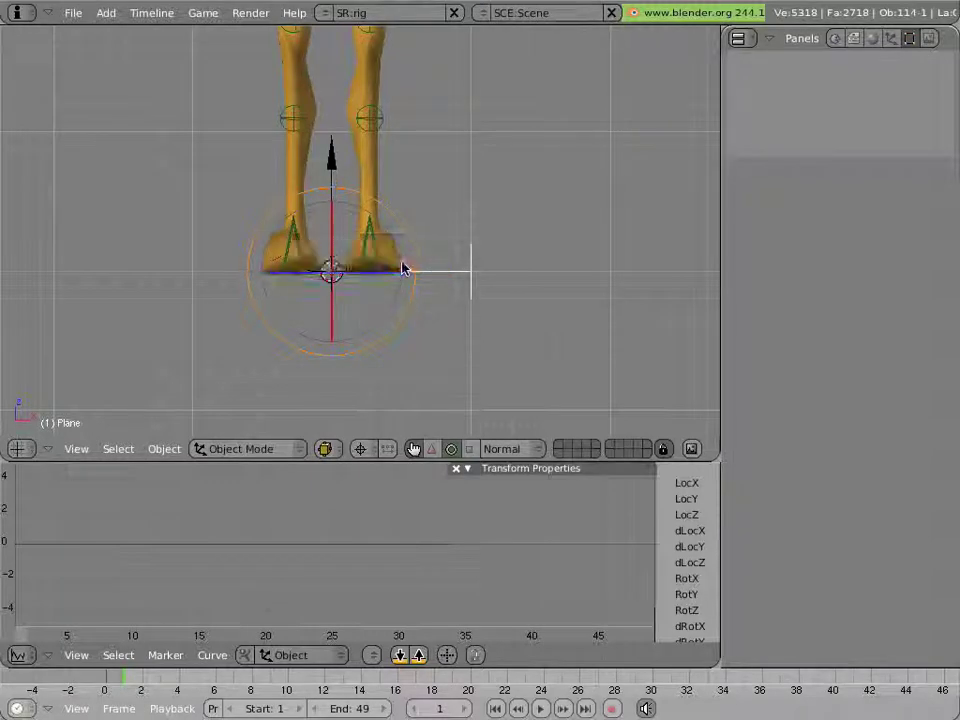
scroll(289, 305, up, 7)
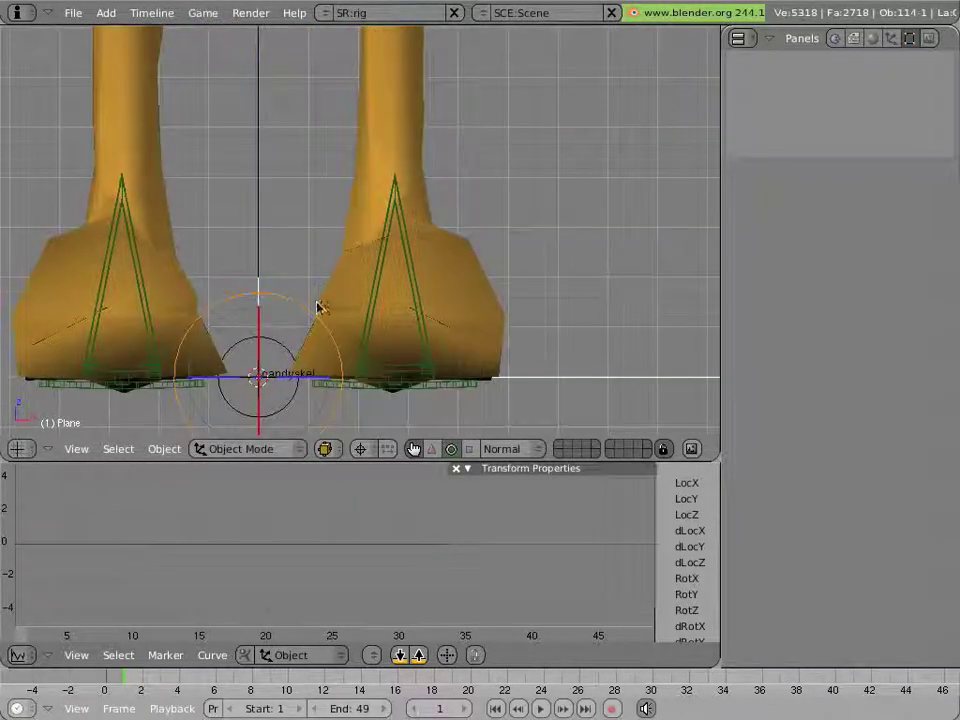
Step: Parent the circle to the slider plane, then view from the front
right_click(311, 332)
scroll(311, 332, down, 4)
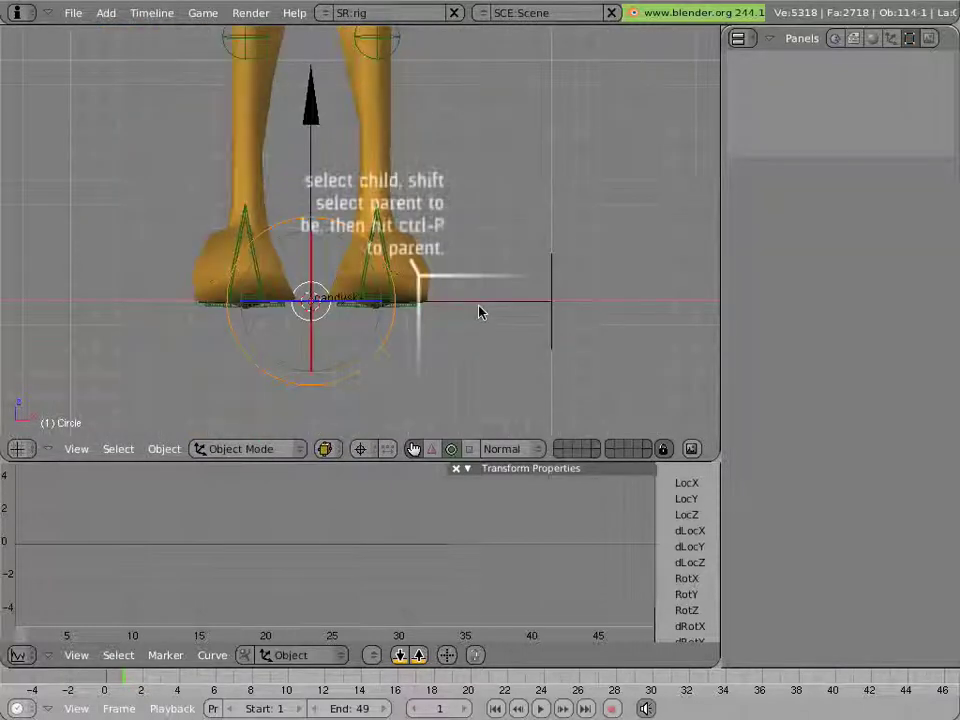
shift+right_click(479, 312)
key(ctrl+p)
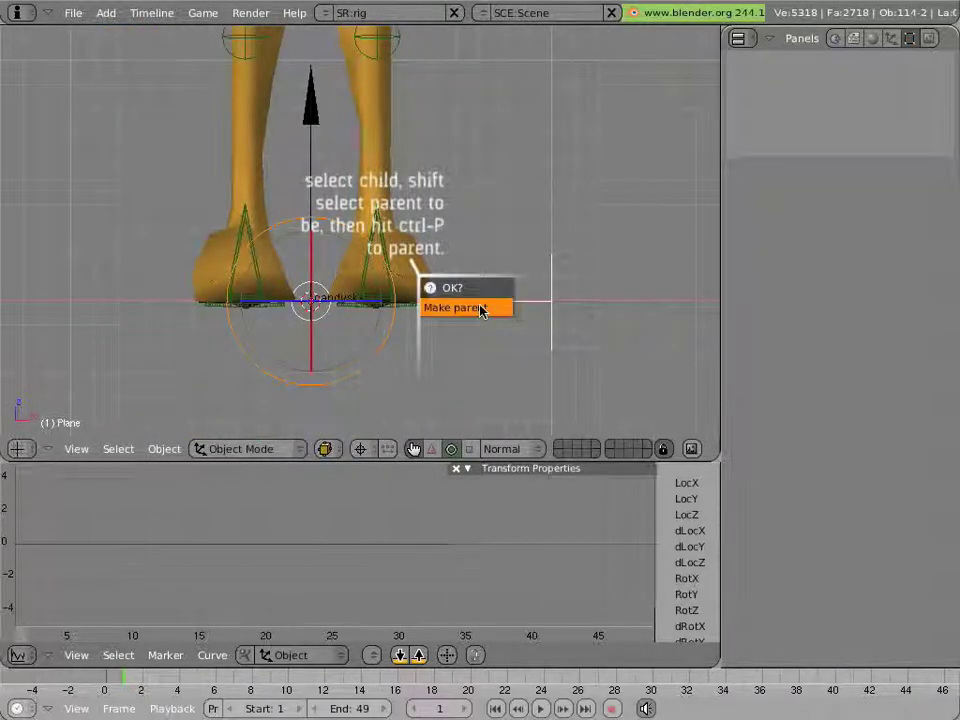
click(480, 308)
scroll(466, 295, down, 4)
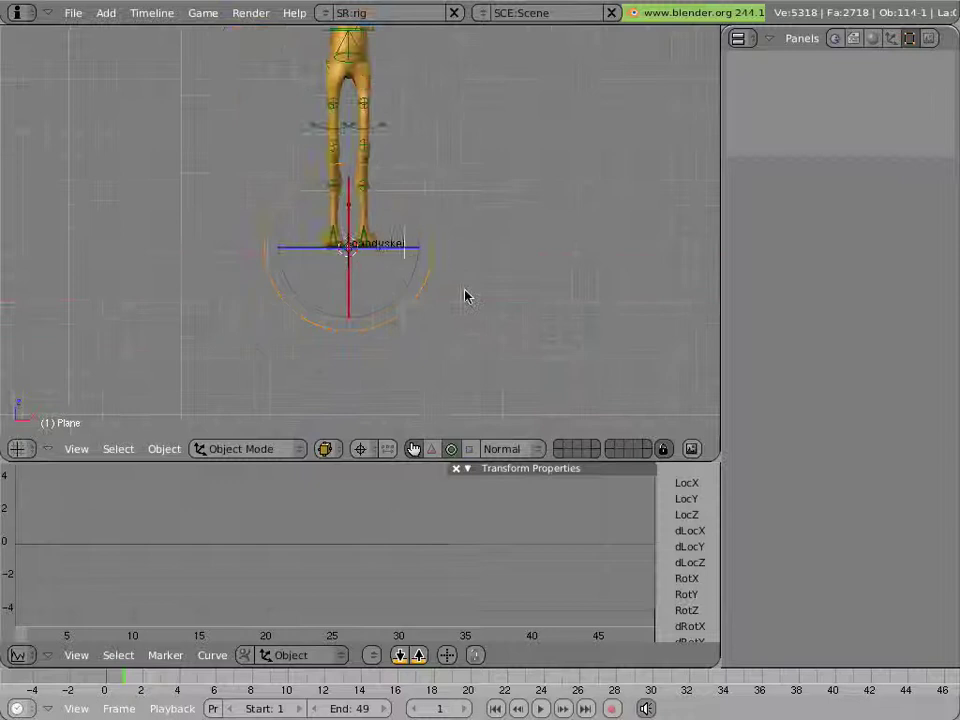
scroll(465, 296, down, 3)
key(KP_1)
Step: Move the slider up beside the raised arm and show the circle's Transform Properties
key(g)
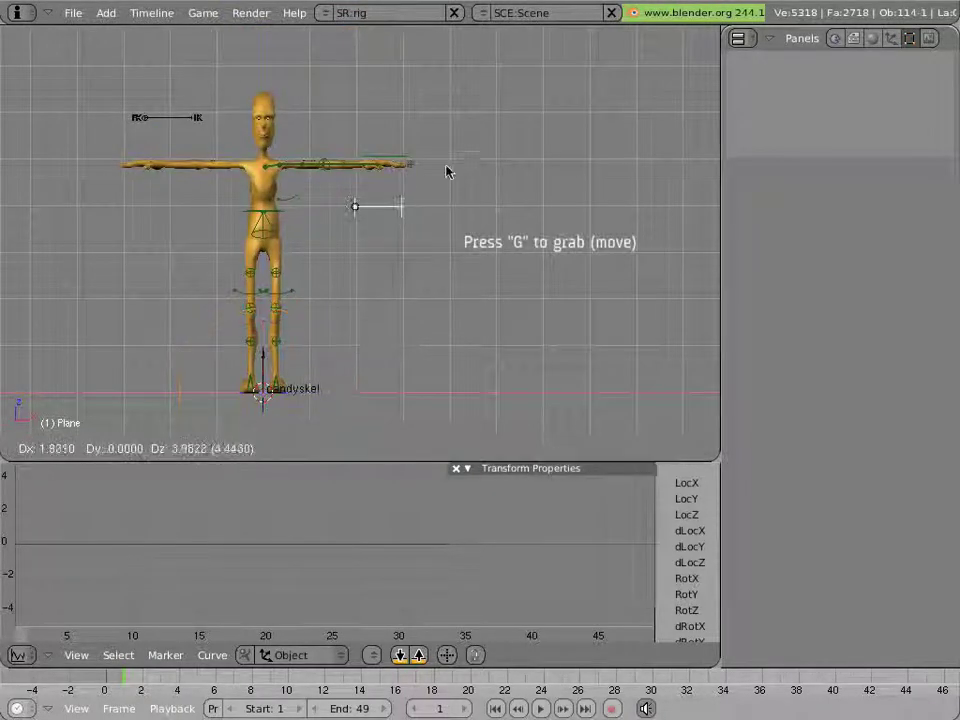
click(452, 95)
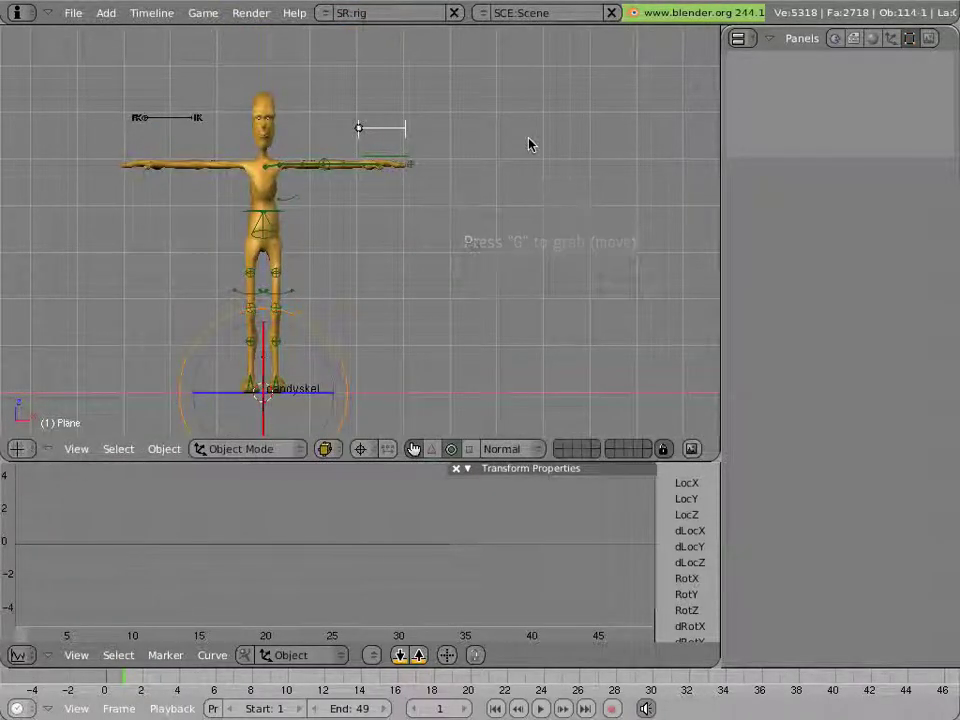
key(n)
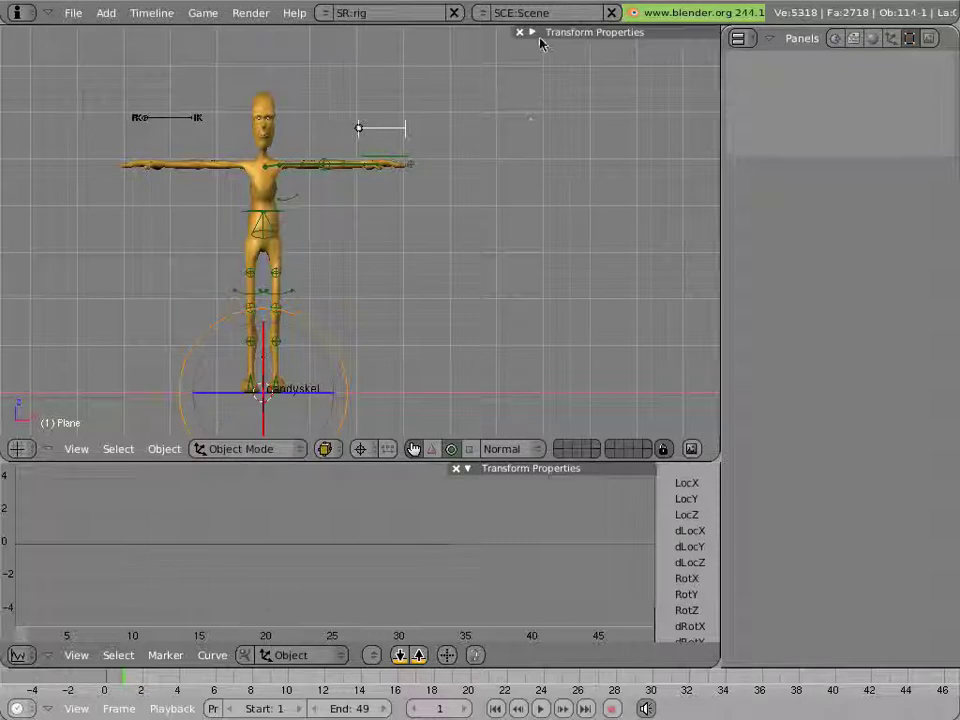
click(532, 32)
right_click(356, 129)
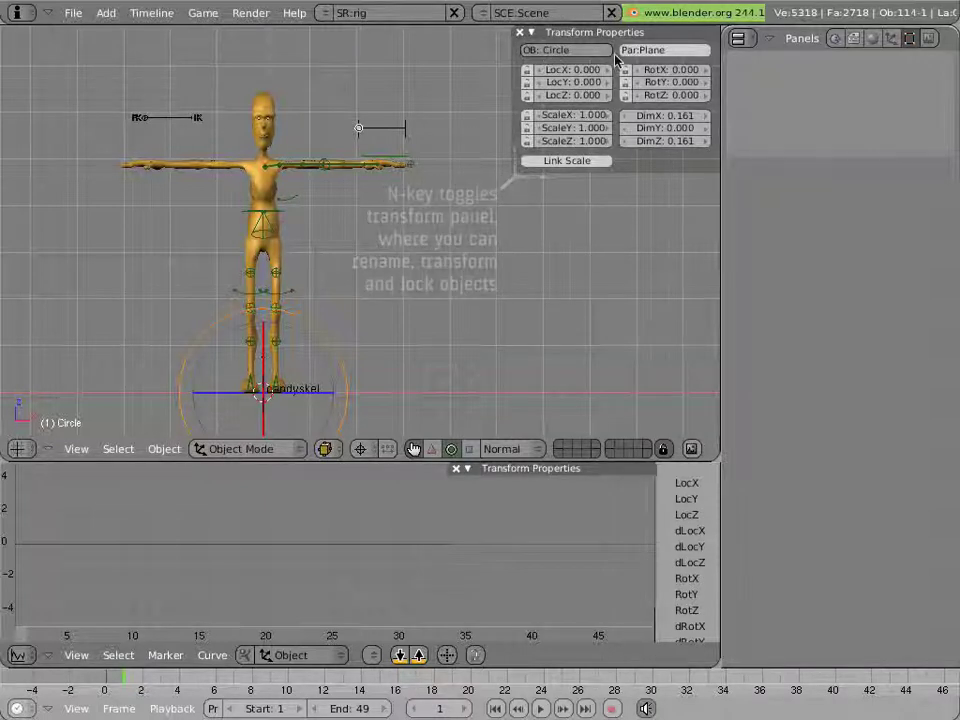
Step: Rename the circle object to IKFK.L
click(588, 53)
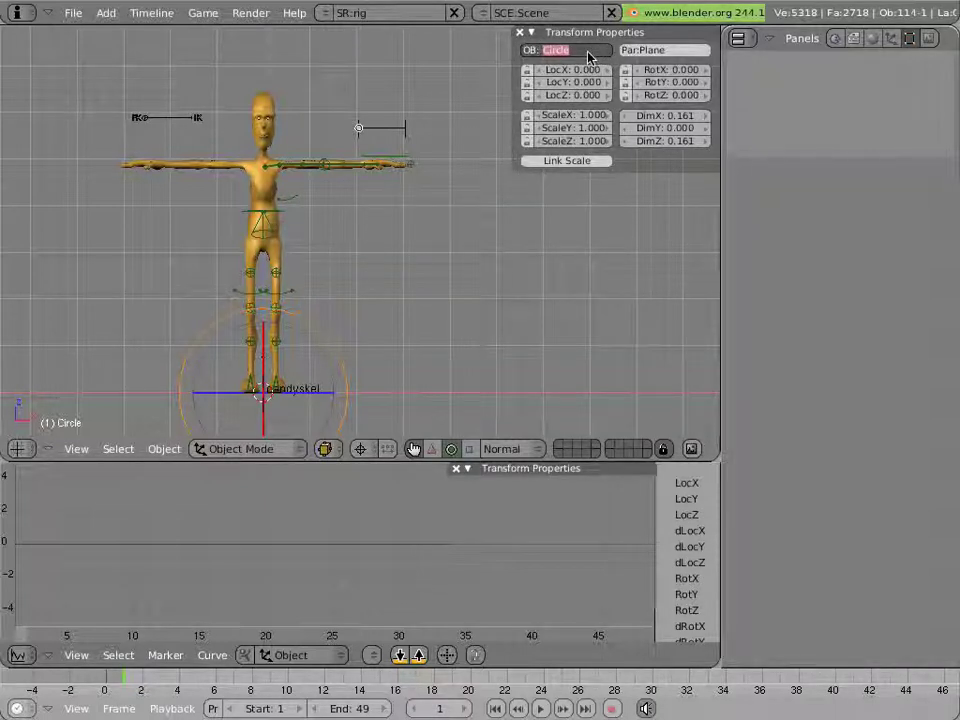
key(BackSpace)
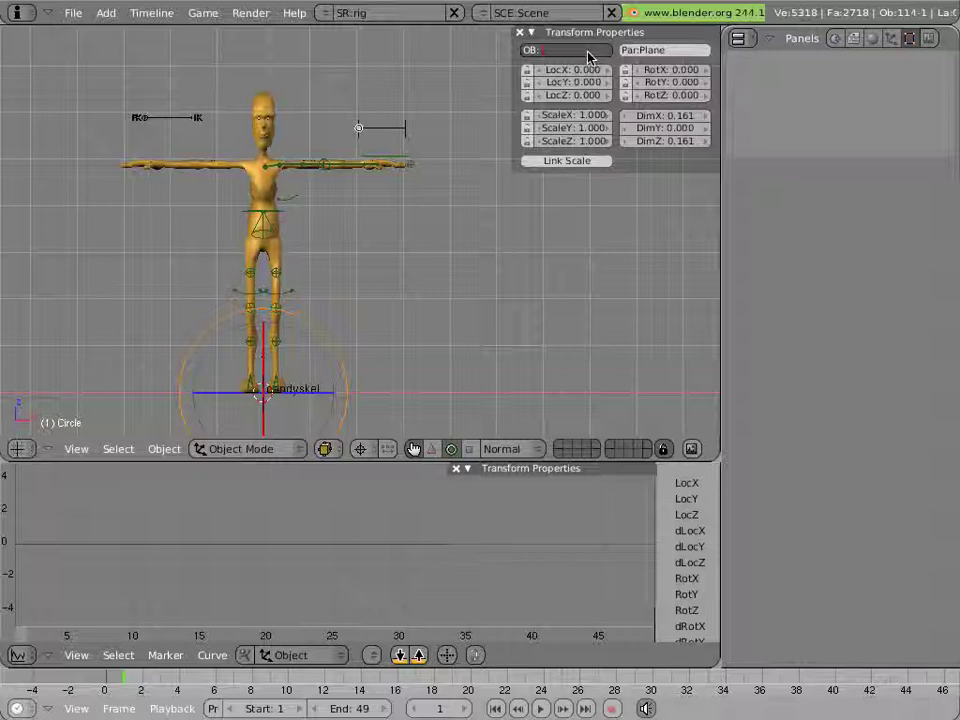
text(IKFK.L)
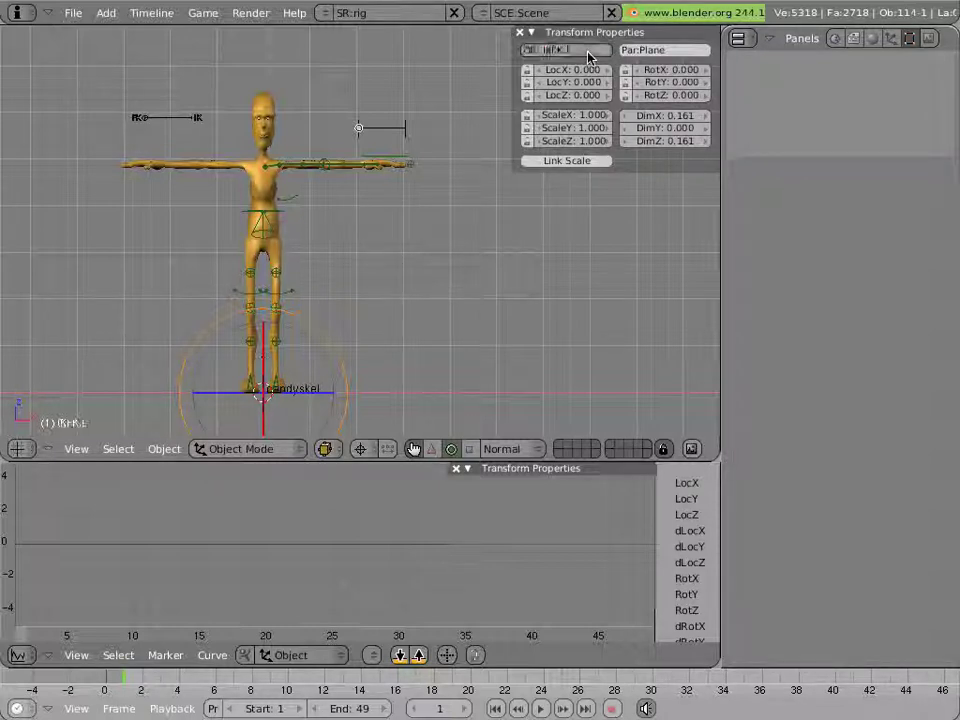
key(Return)
Step: Rename the plane object to IKFKbase.L
right_click(409, 129)
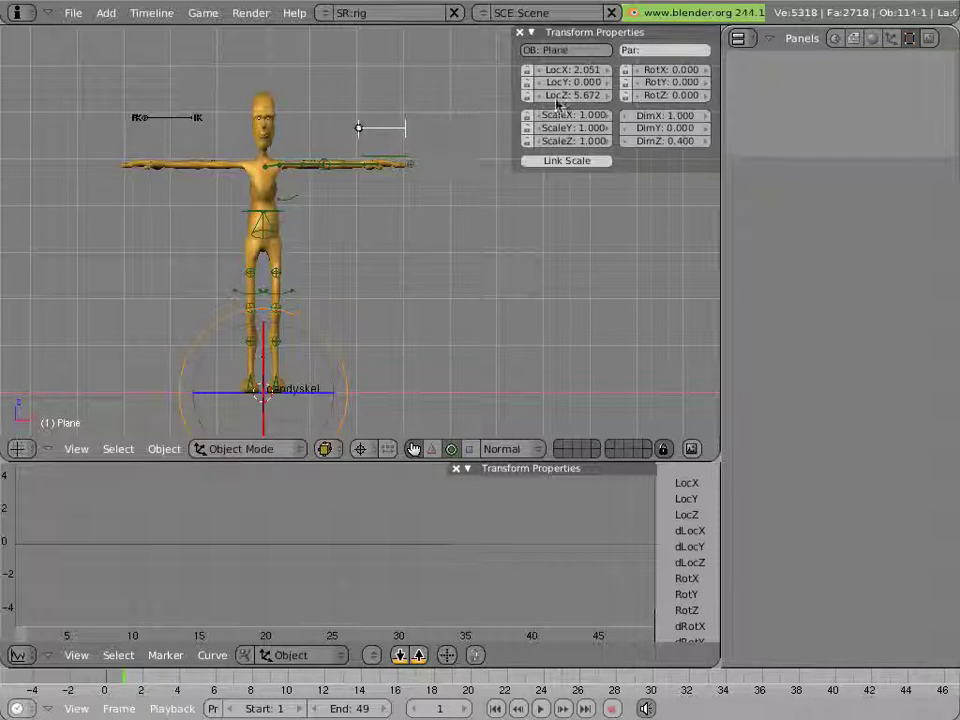
click(595, 52)
text(I)
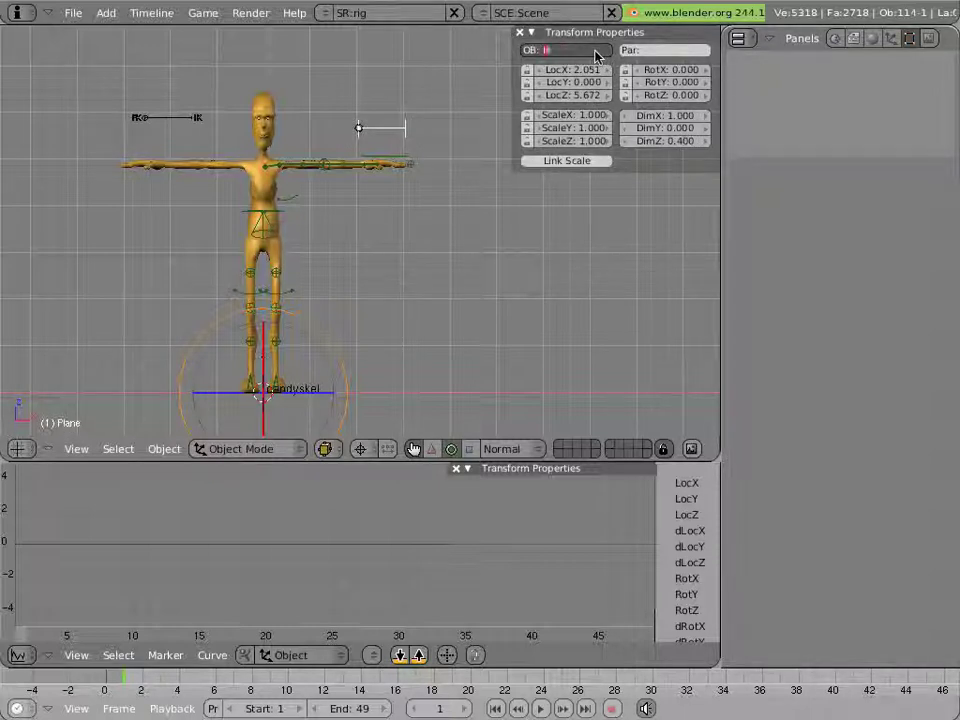
text(KFKbase.L)
key(Return)
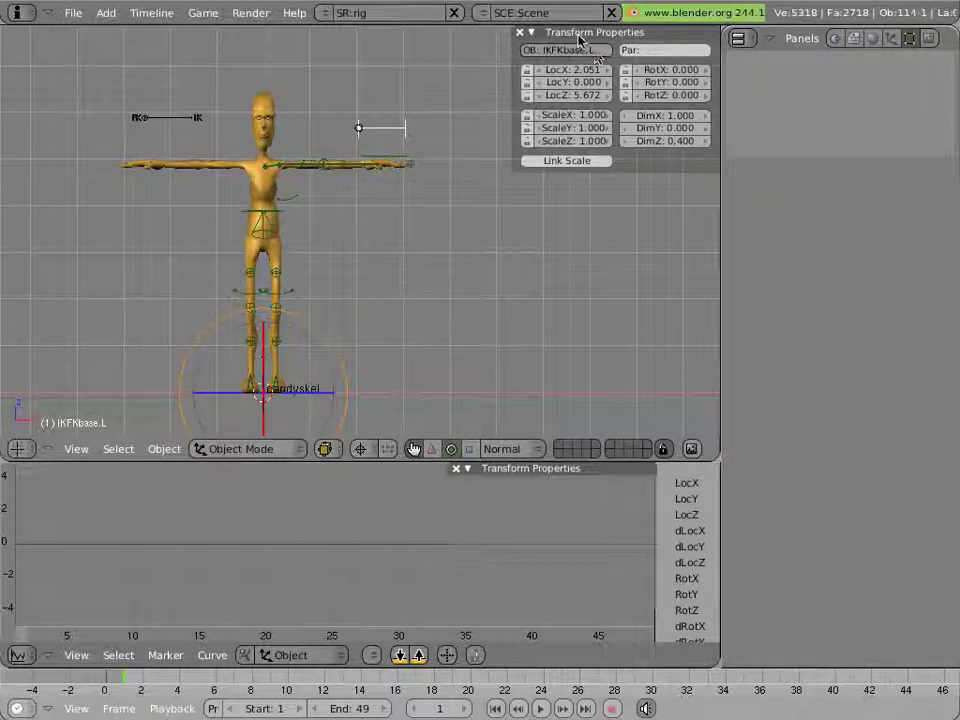
Step: Select bone toparm.L in Pose Mode and frame its IK influence curve with the driver panel visible
right_click(315, 171)
right_click(311, 170)
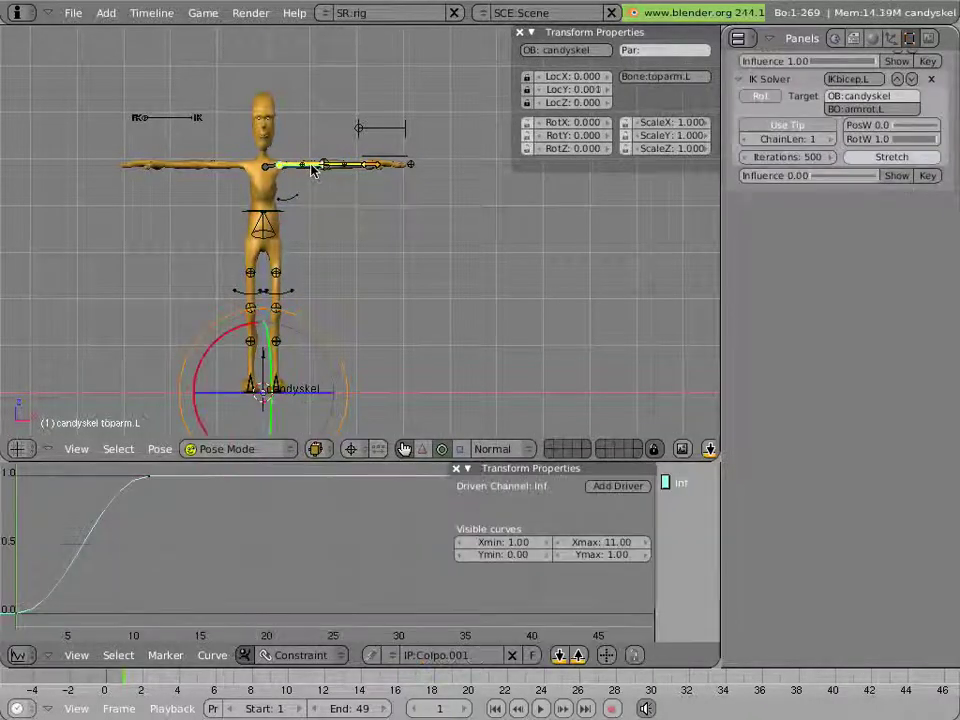
click(455, 469)
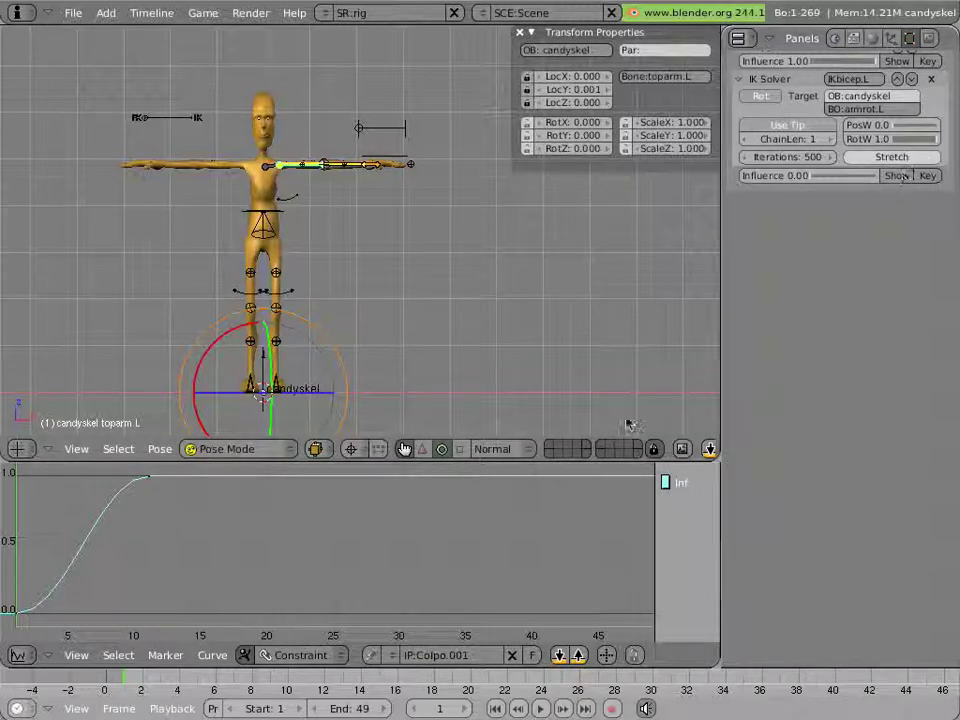
middle_drag(431, 574, 447, 553)
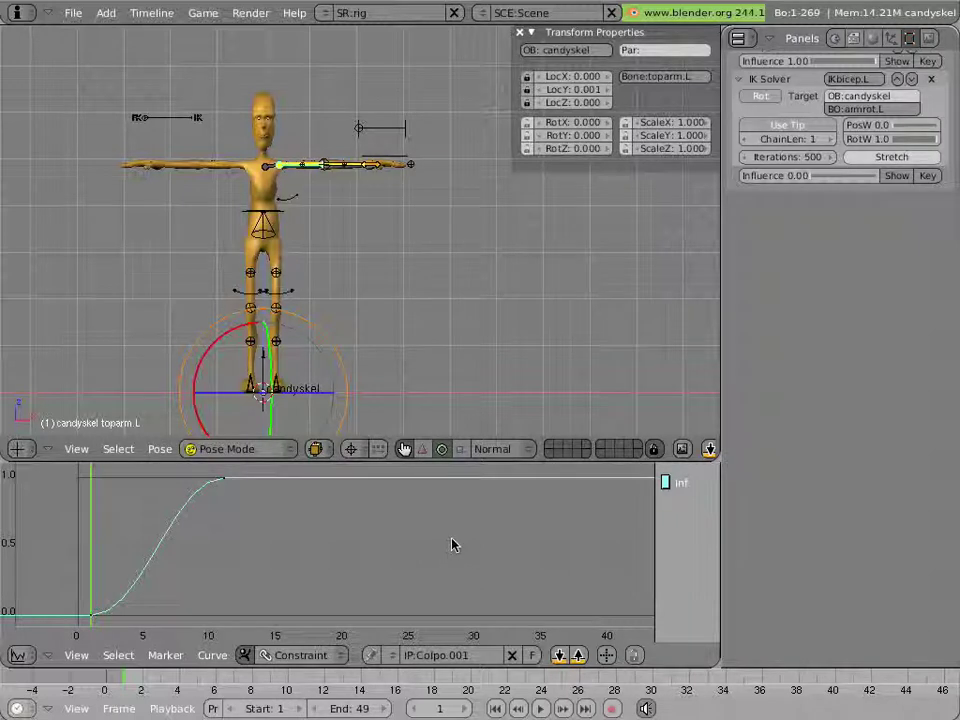
key(n)
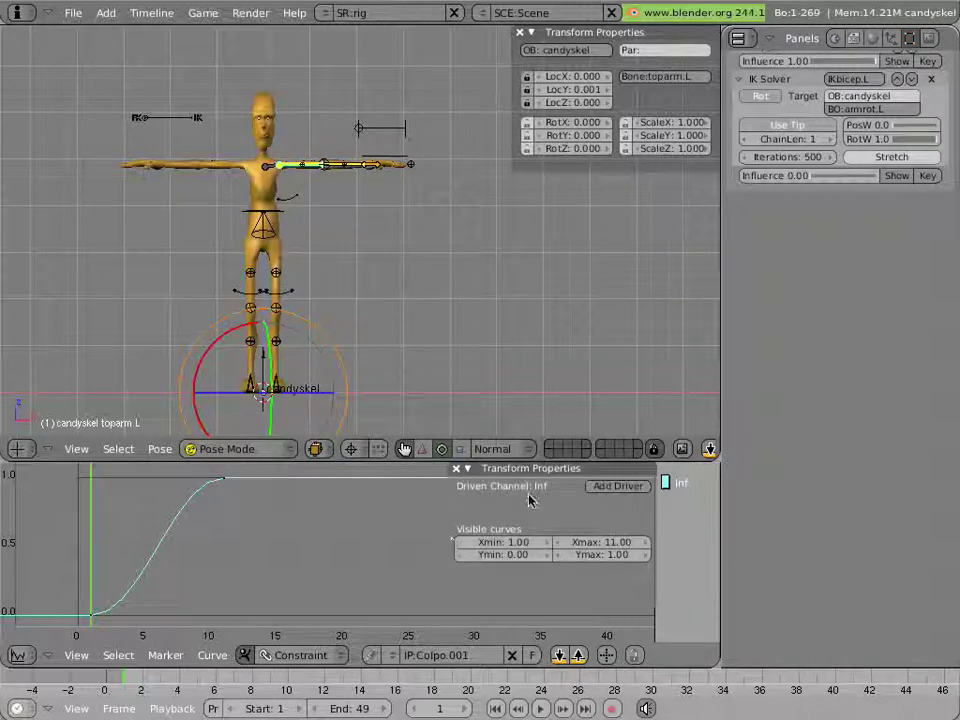
drag(527, 470, 507, 483)
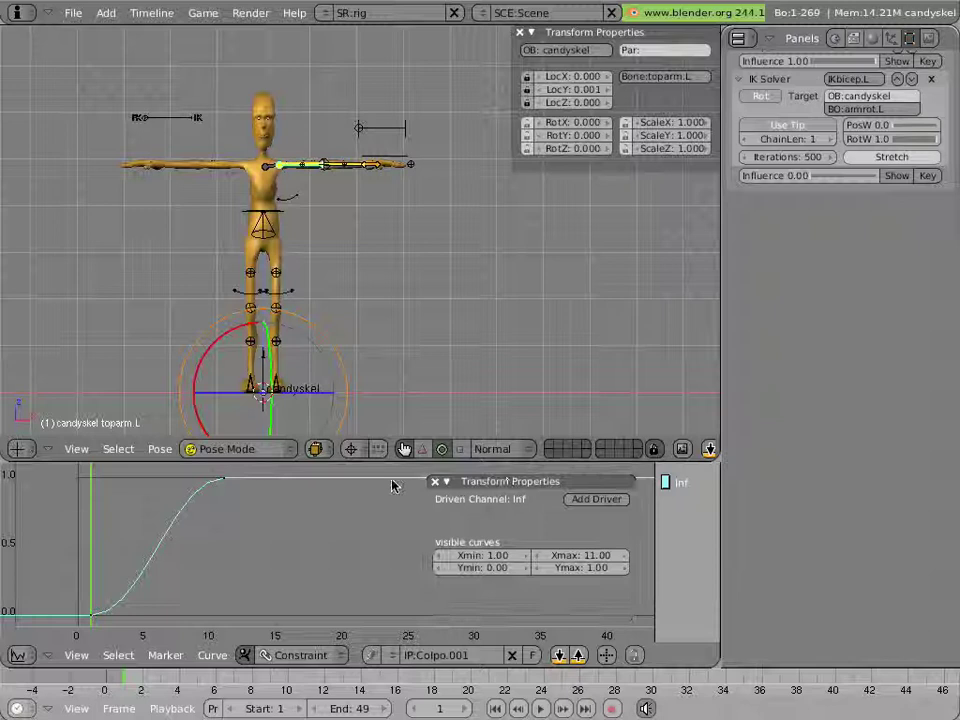
Step: Add a driver to the IK influence channel reading object IKFK.L's Loc X
click(598, 499)
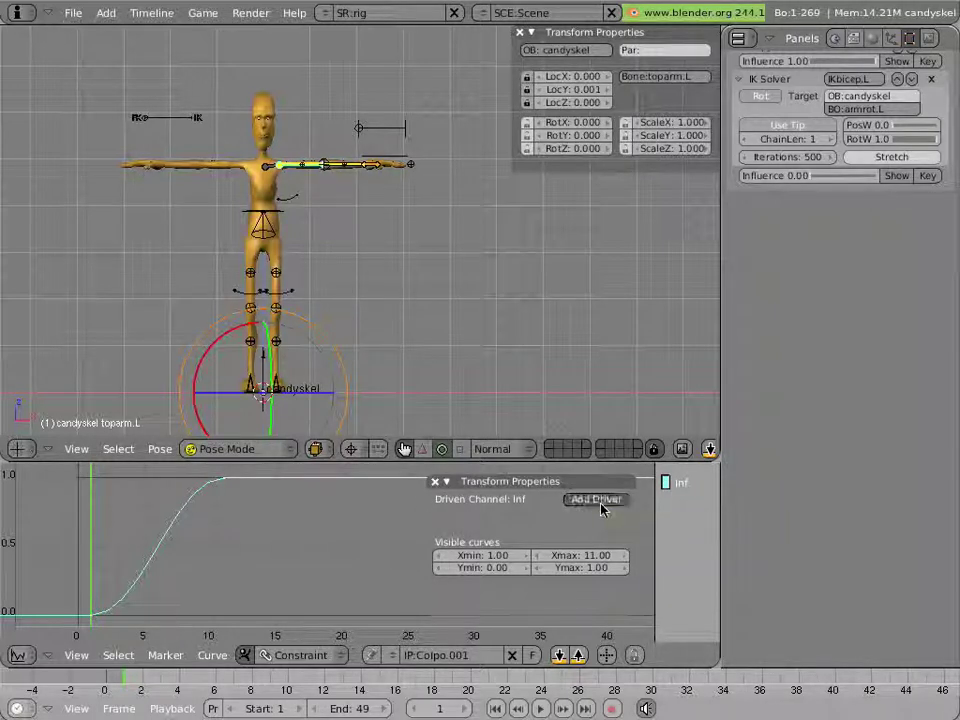
click(521, 527)
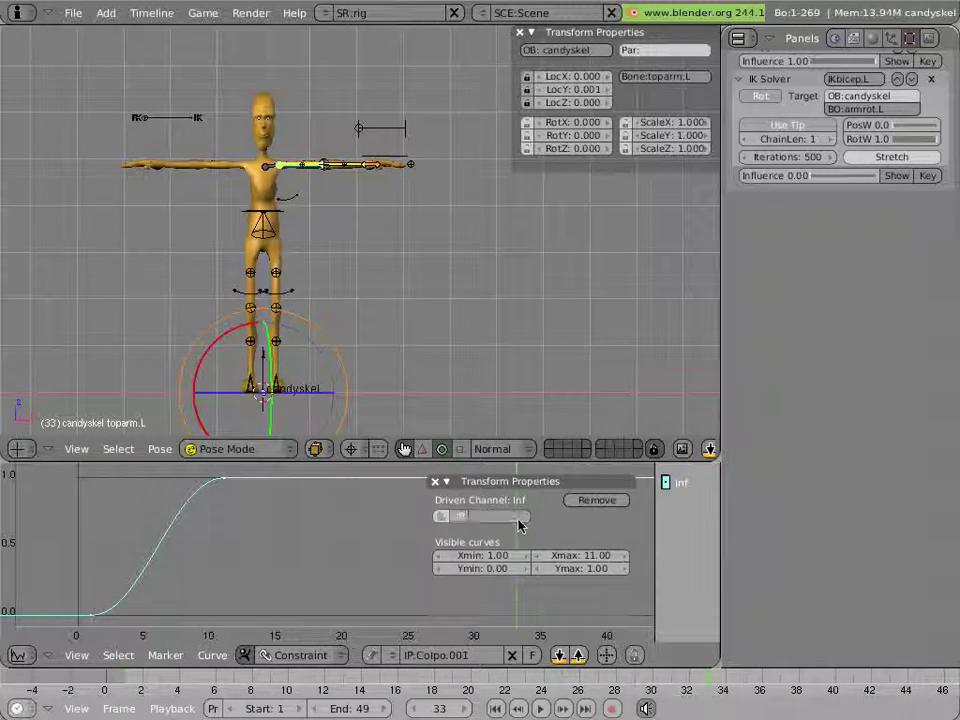
click(518, 525)
text(IKR)
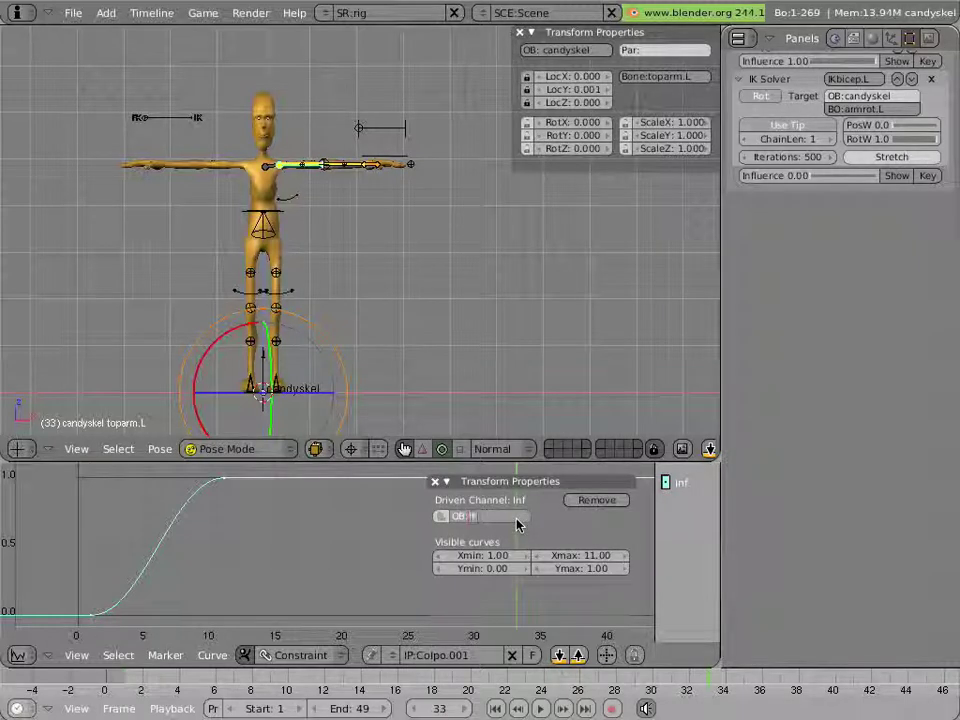
text(KFK.L)
key(Return)
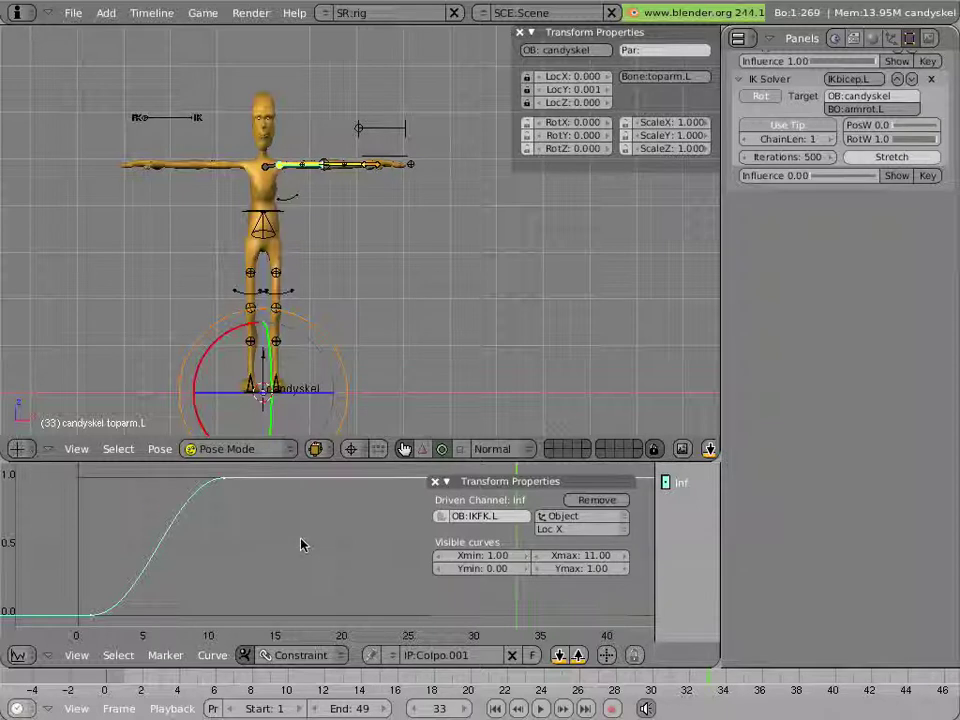
Step: Insert a default one-to-one mapping curve for the driver and frame it
key(i)
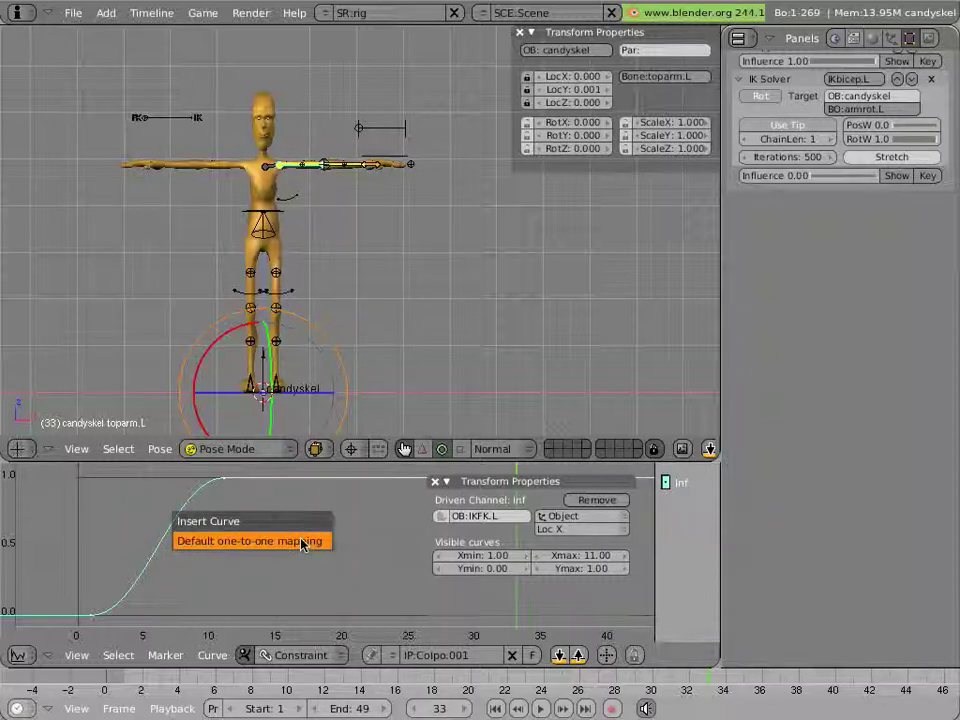
click(301, 541)
key(Home)
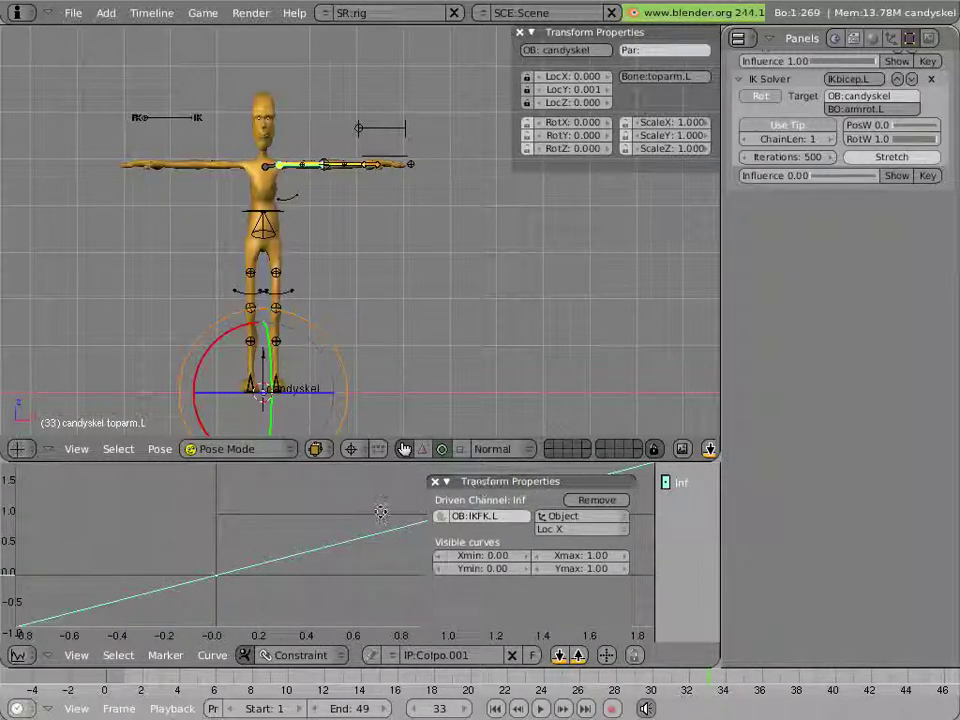
middle_drag(381, 510, 307, 506)
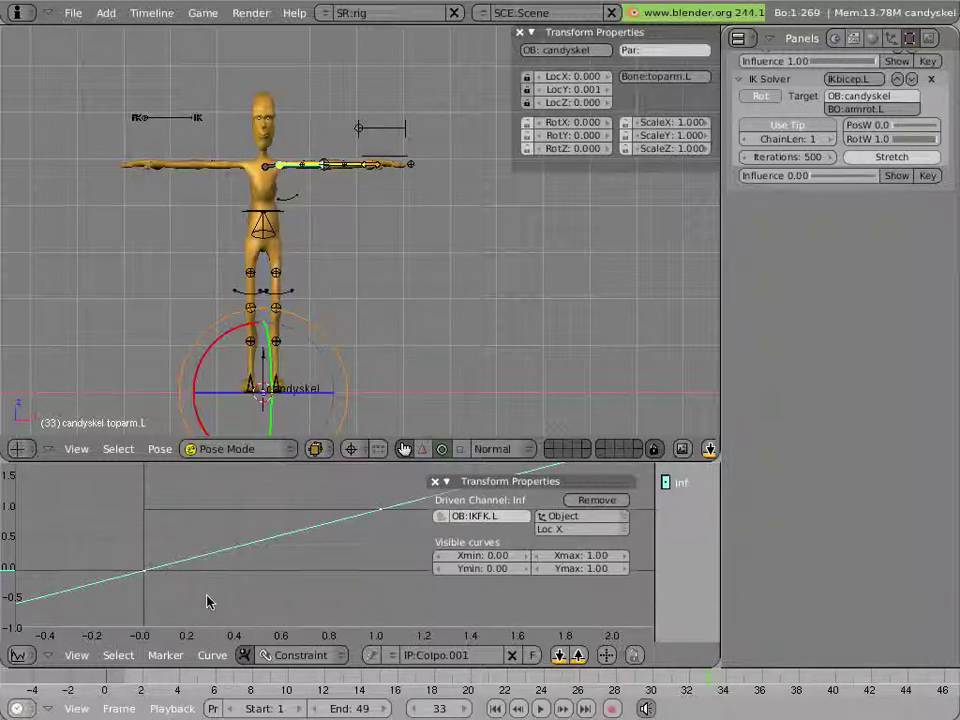
Step: Set the curve's extend mode to Constant and interpolation to Linear
click(211, 655)
mouse_move(294, 366)
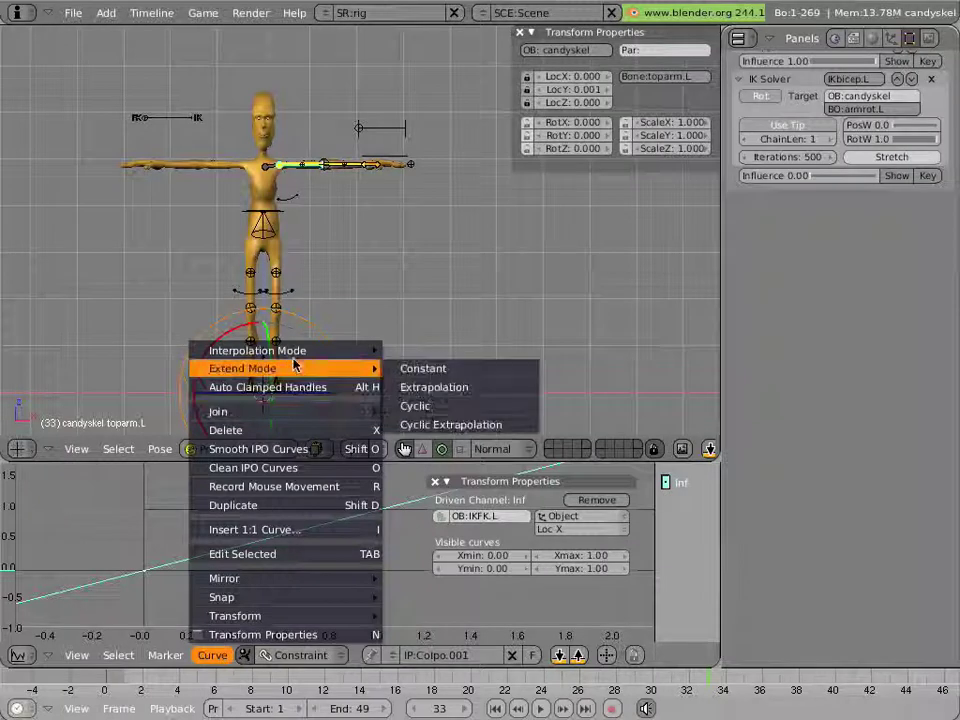
click(405, 369)
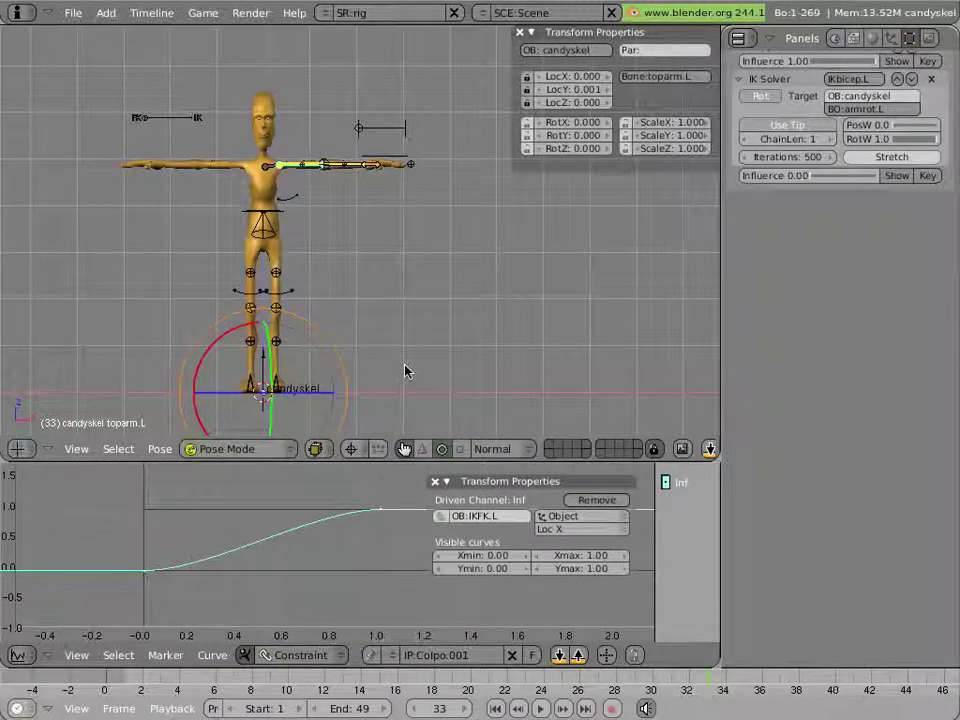
click(212, 655)
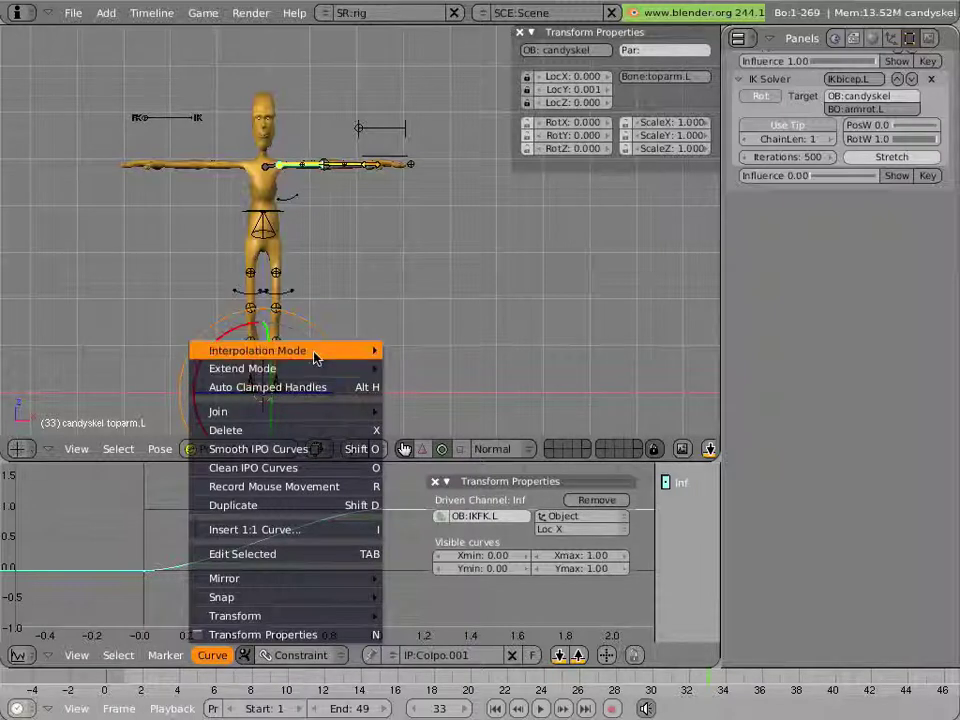
mouse_move(315, 356)
click(420, 369)
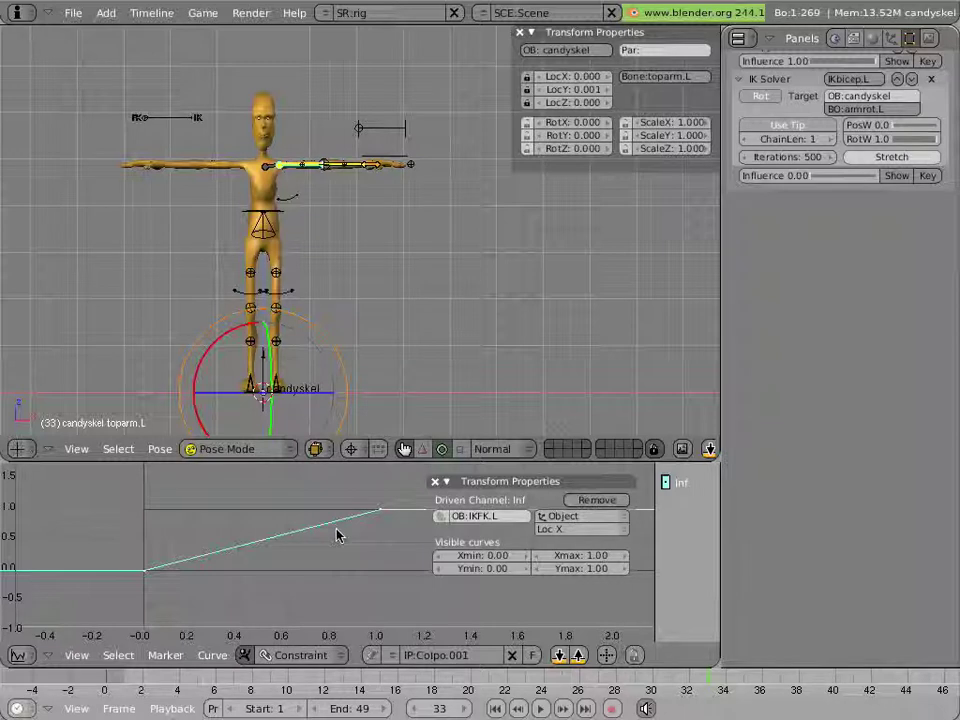
ctrl+middle_drag(340, 538, 336, 531)
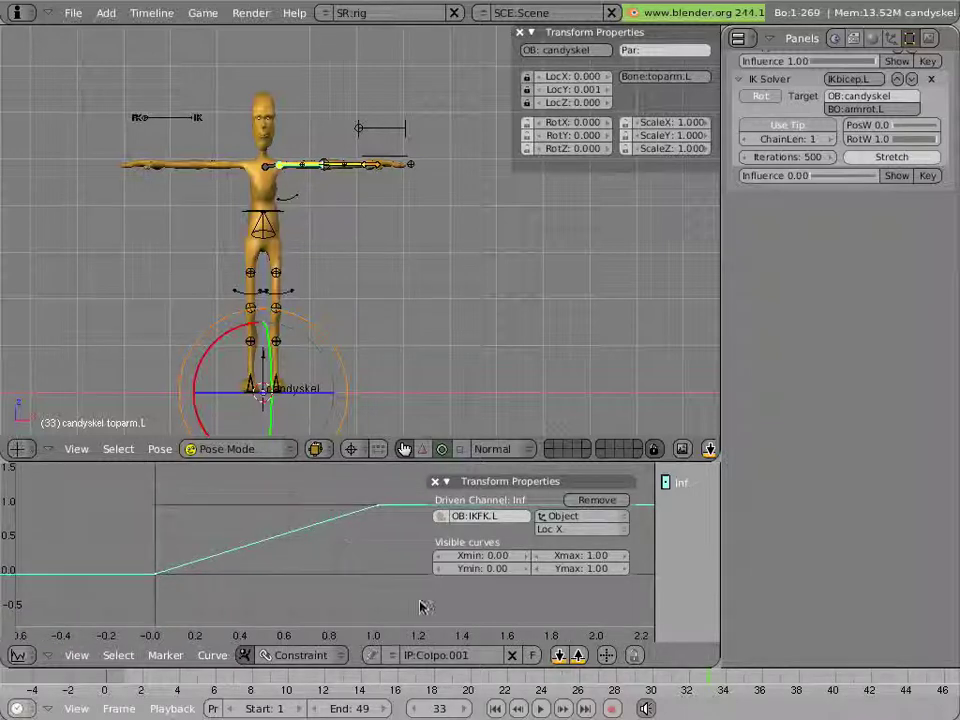
Step: Rename the IPO block from Colpo.001 to IKFKswitch.L
click(460, 655)
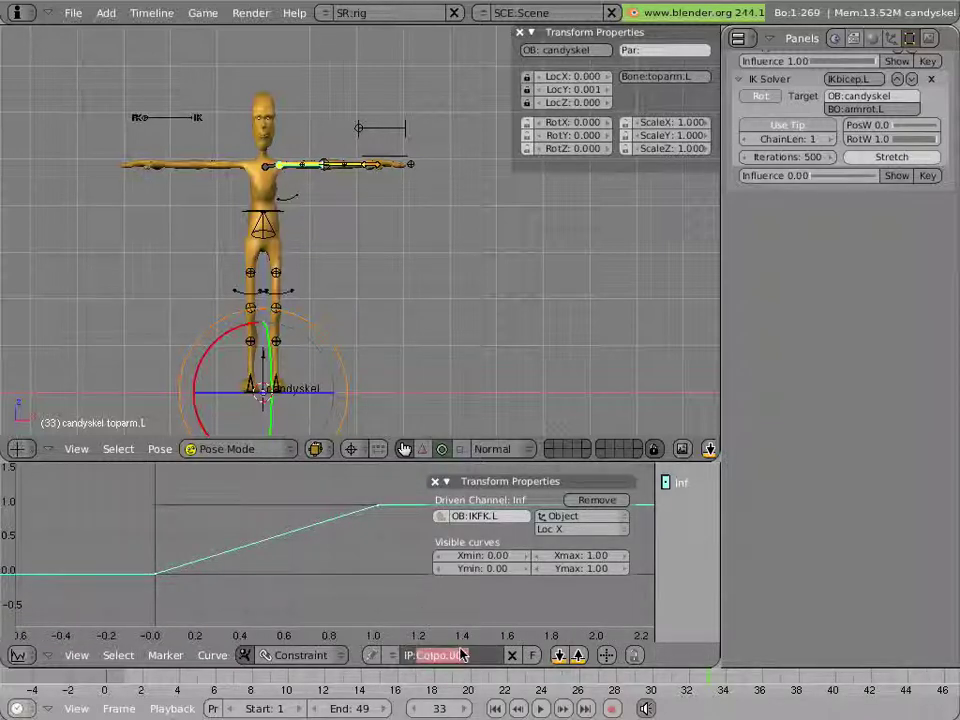
key(BackSpace)
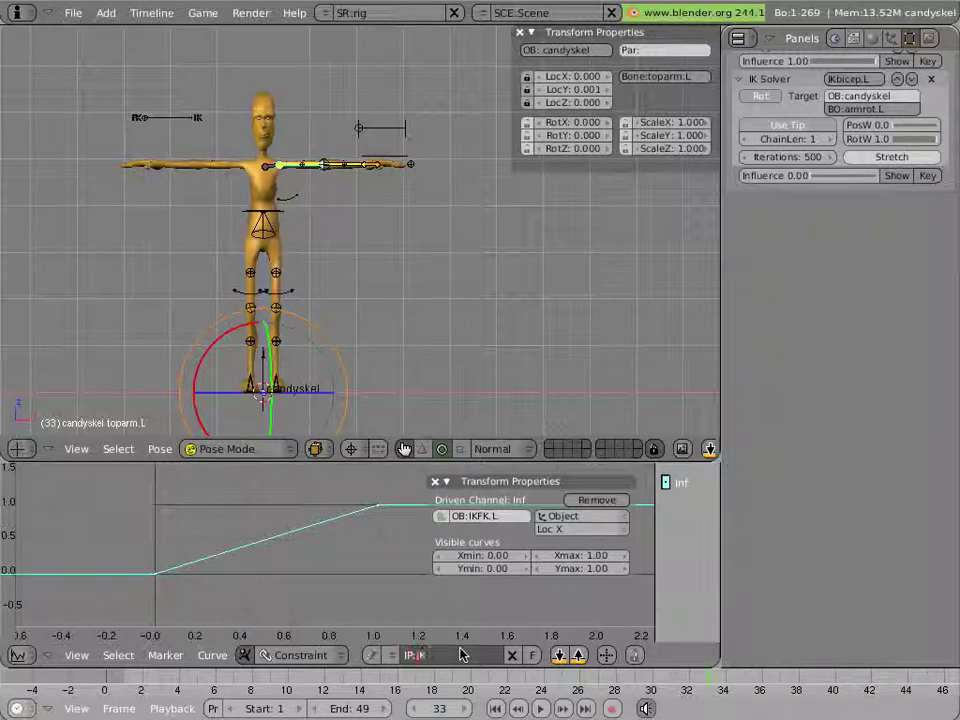
text(IKFKswitch.L)
key(Return)
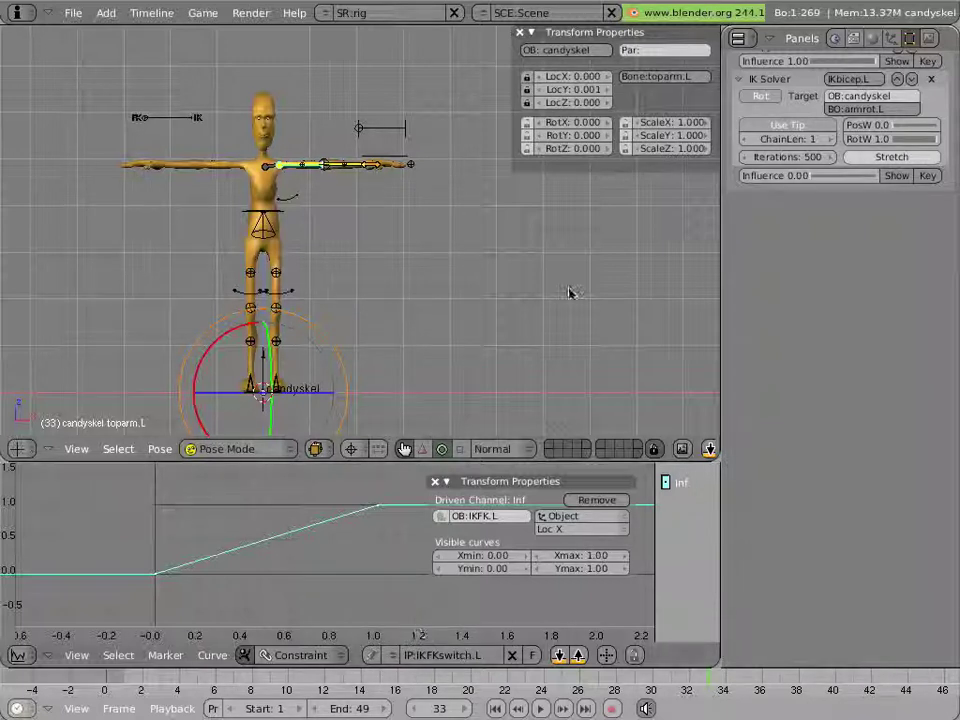
Step: Expand and then collapse the Copy Location constraint's settings to inspect them
scroll(814, 304, up, 4)
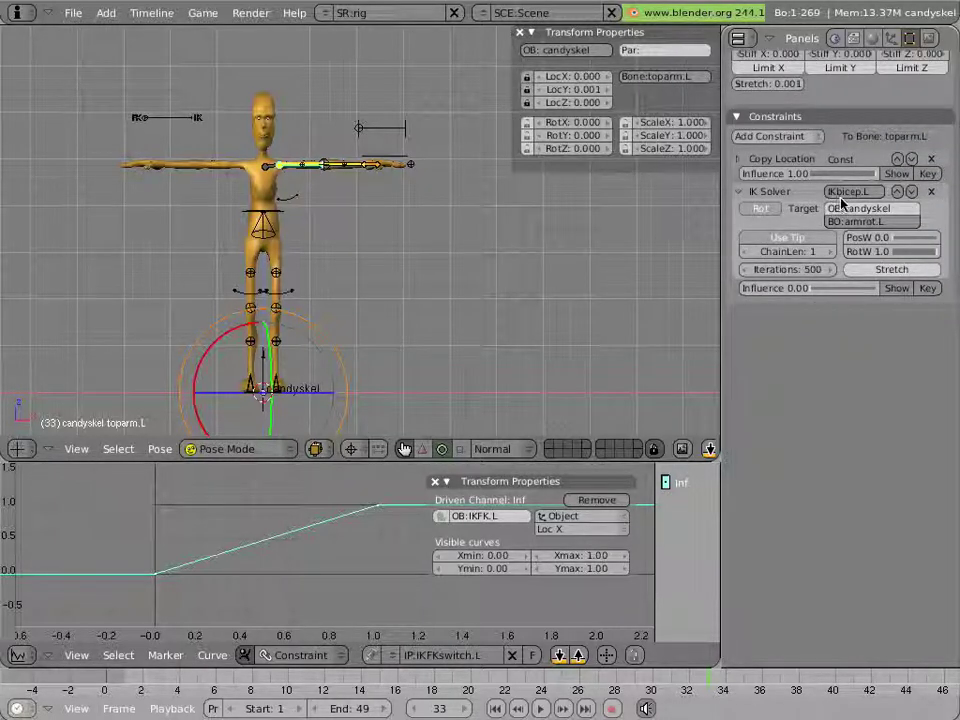
click(742, 159)
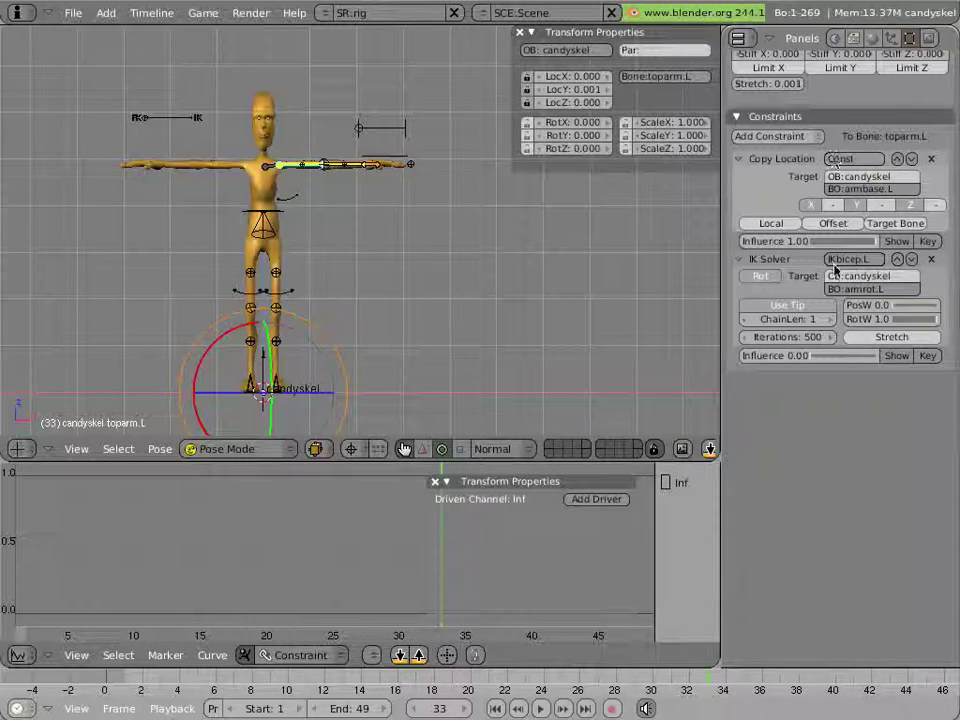
click(740, 160)
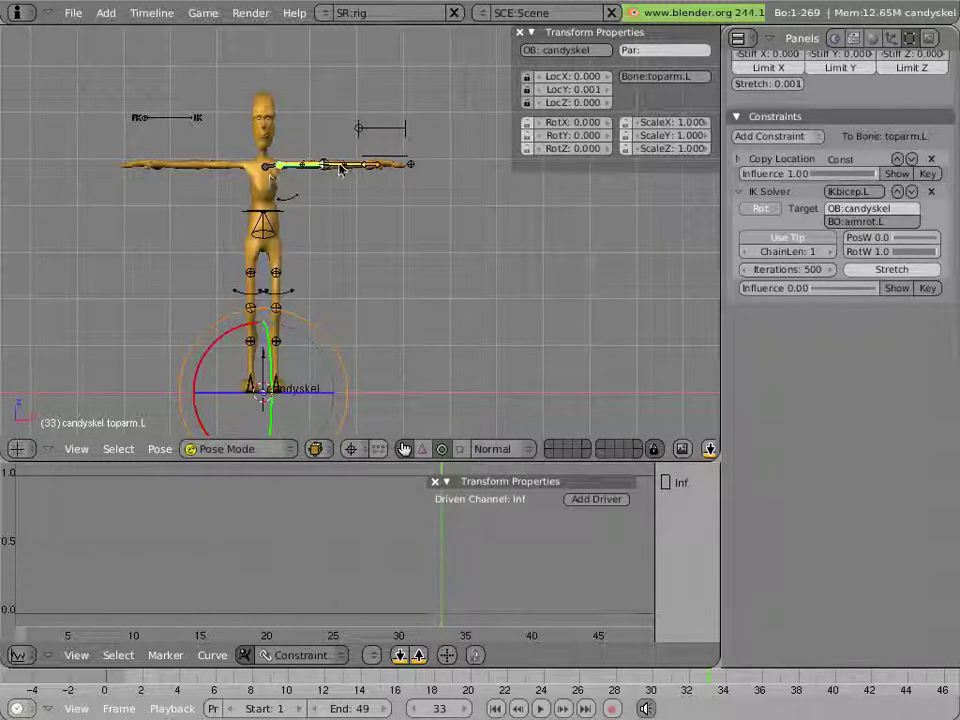
Step: Check the arm bones' constraints and display toparm.L's IK Solver influence driver curve IKFKswitch.L
right_click(380, 163)
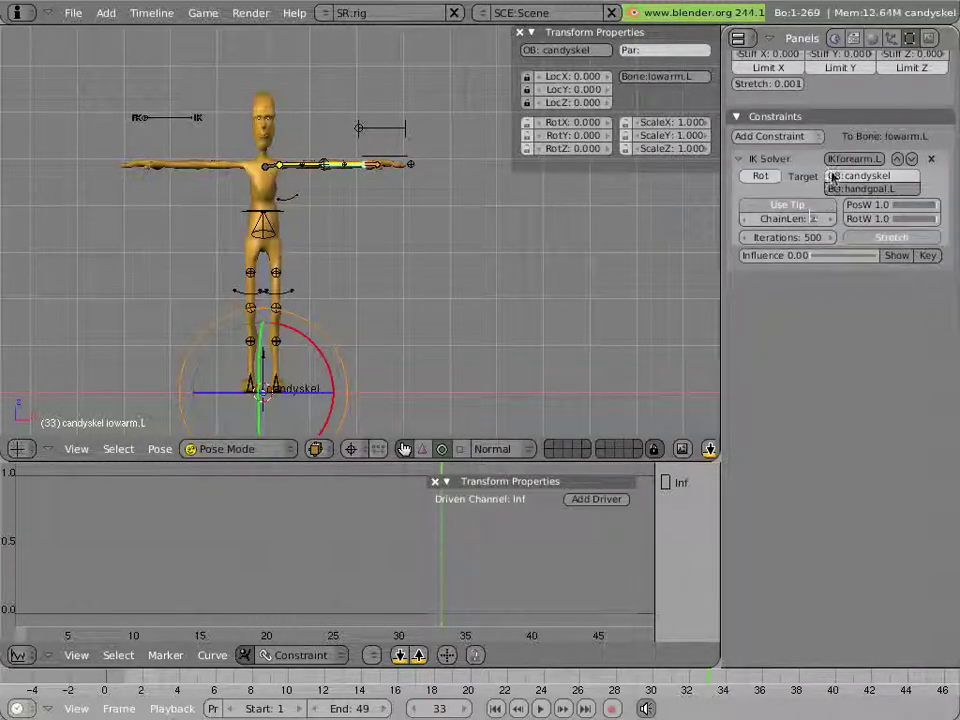
right_click(382, 168)
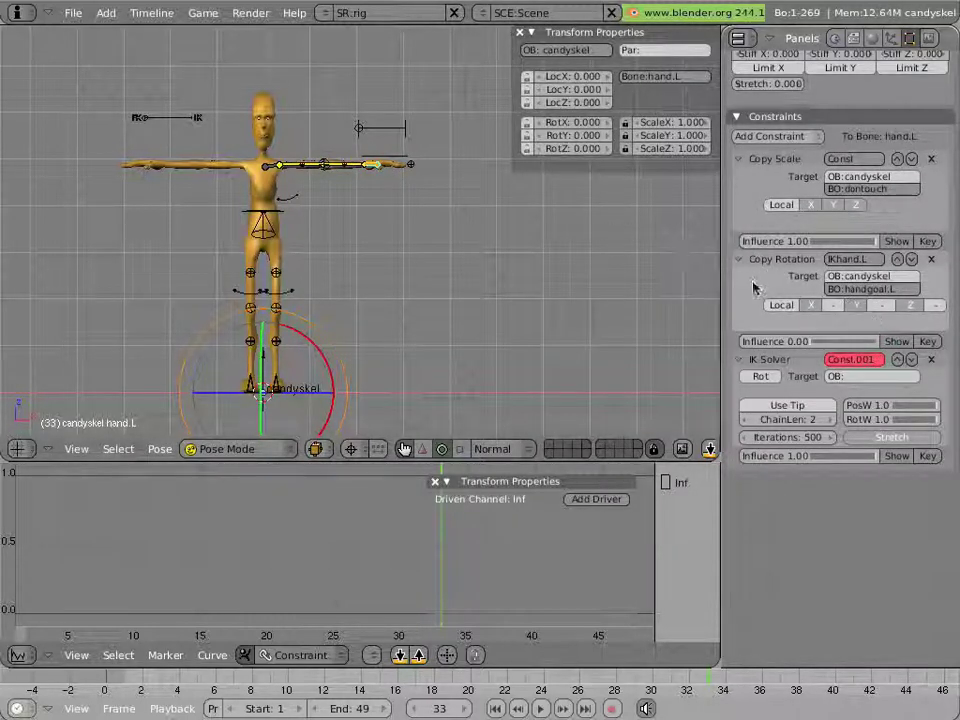
right_click(315, 166)
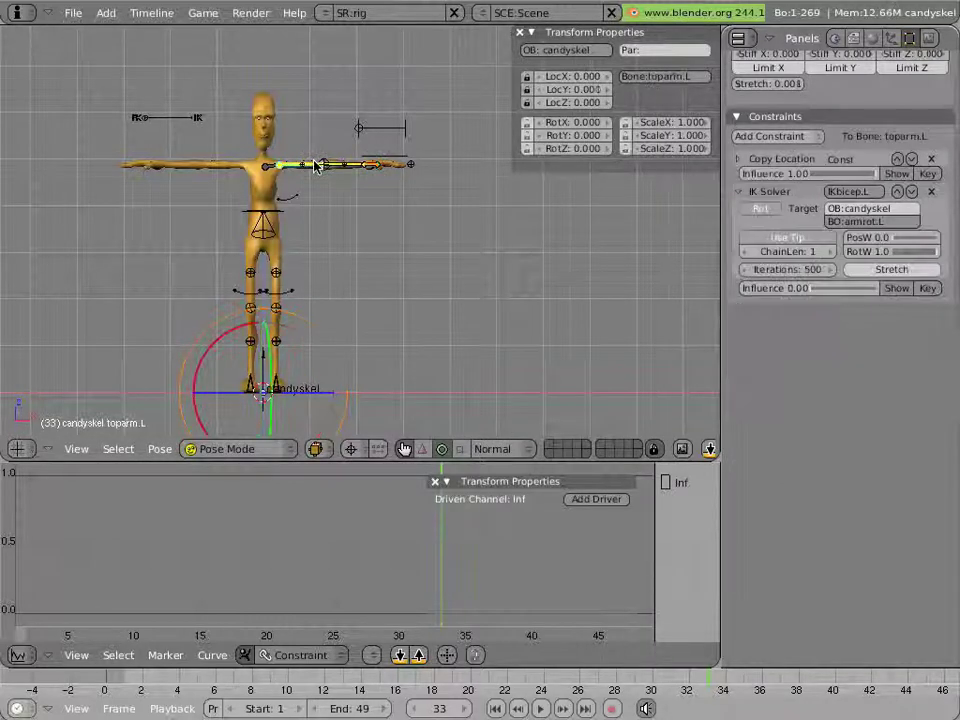
click(898, 289)
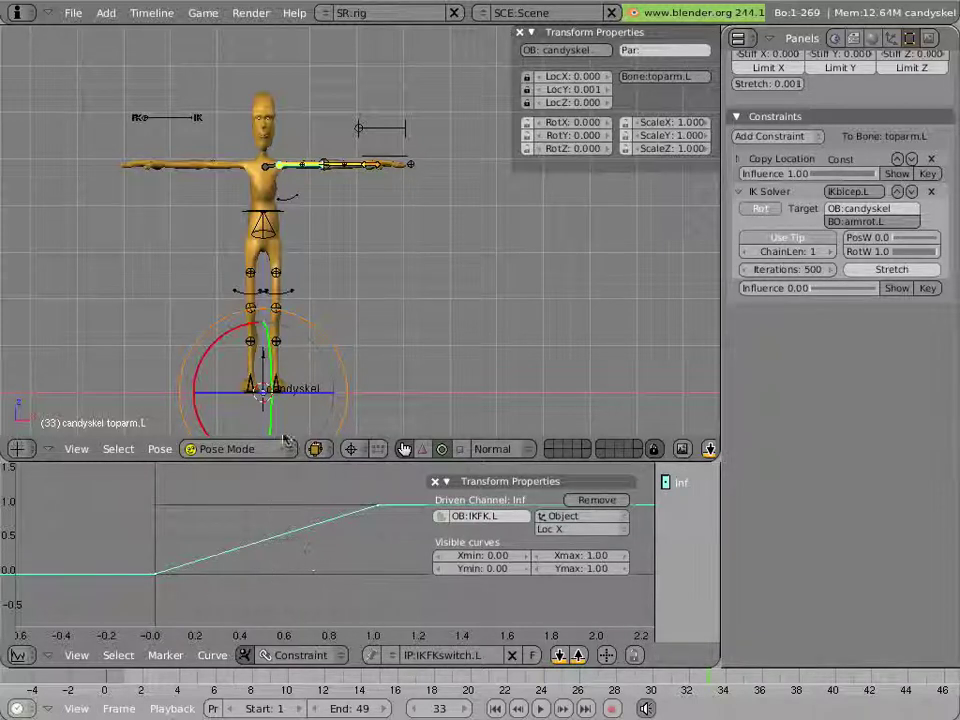
Step: Link lowarm.L's IK influence and hand.L's Copy Rotation influence to the IKFKswitch.L curve
right_click(362, 168)
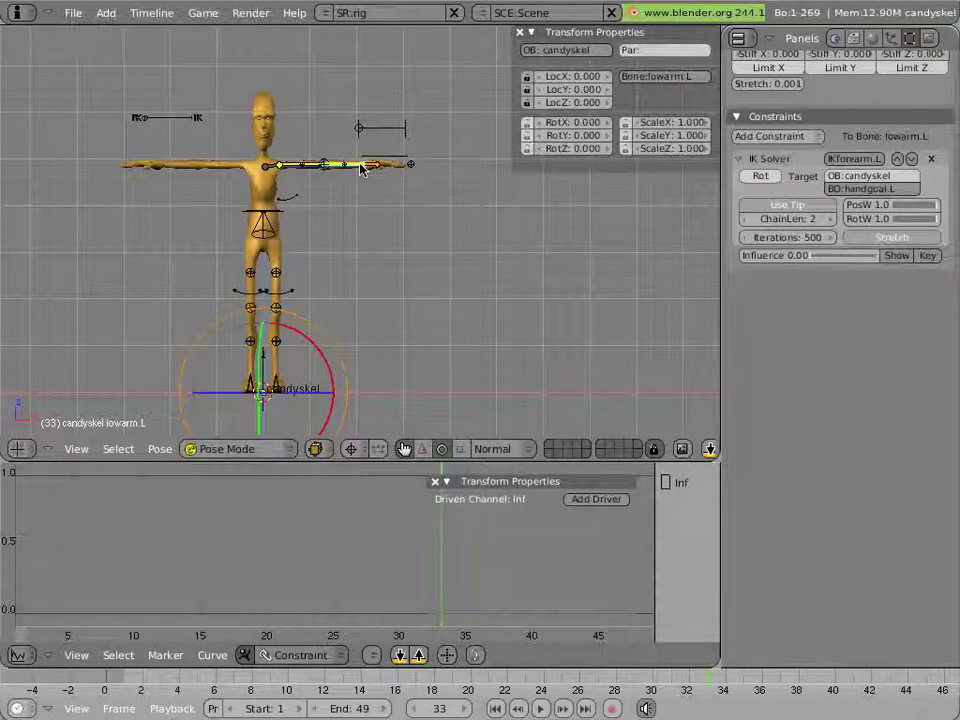
click(896, 256)
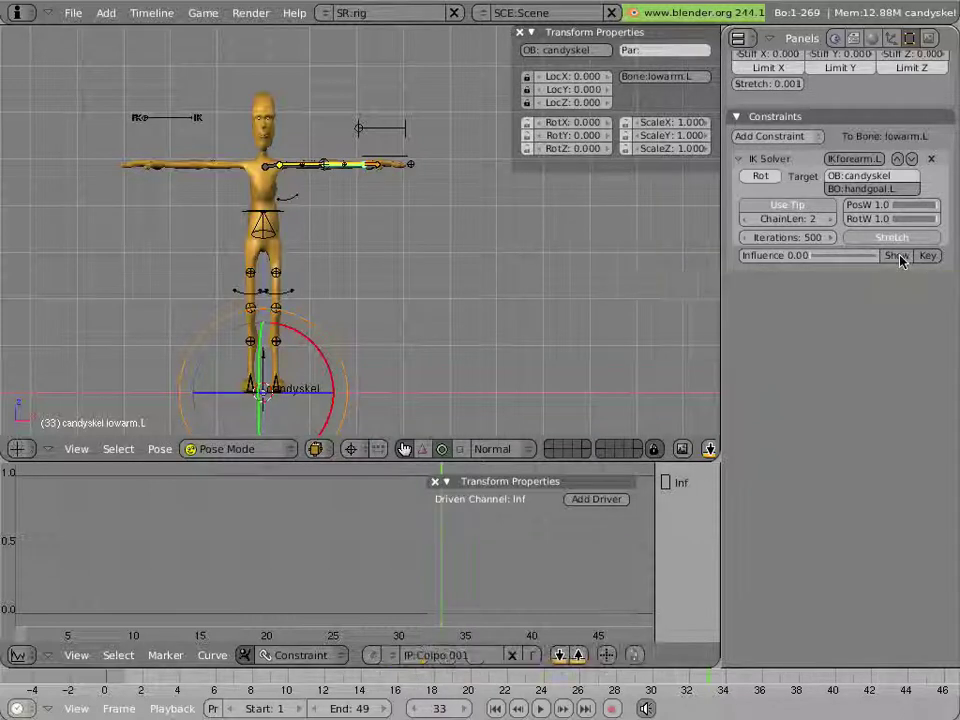
click(373, 655)
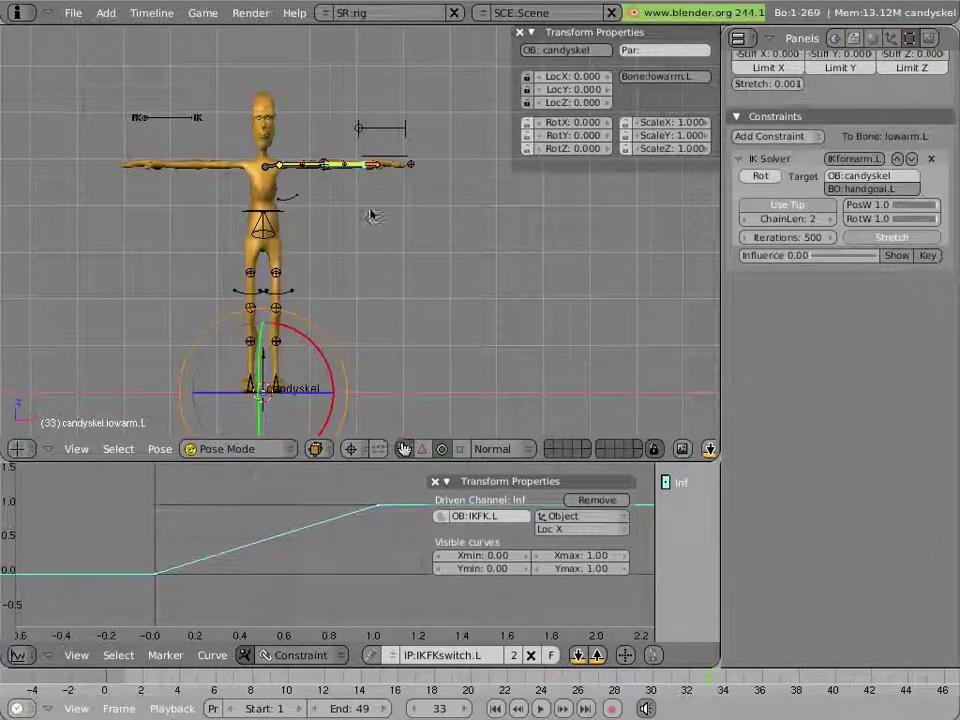
right_click(381, 177)
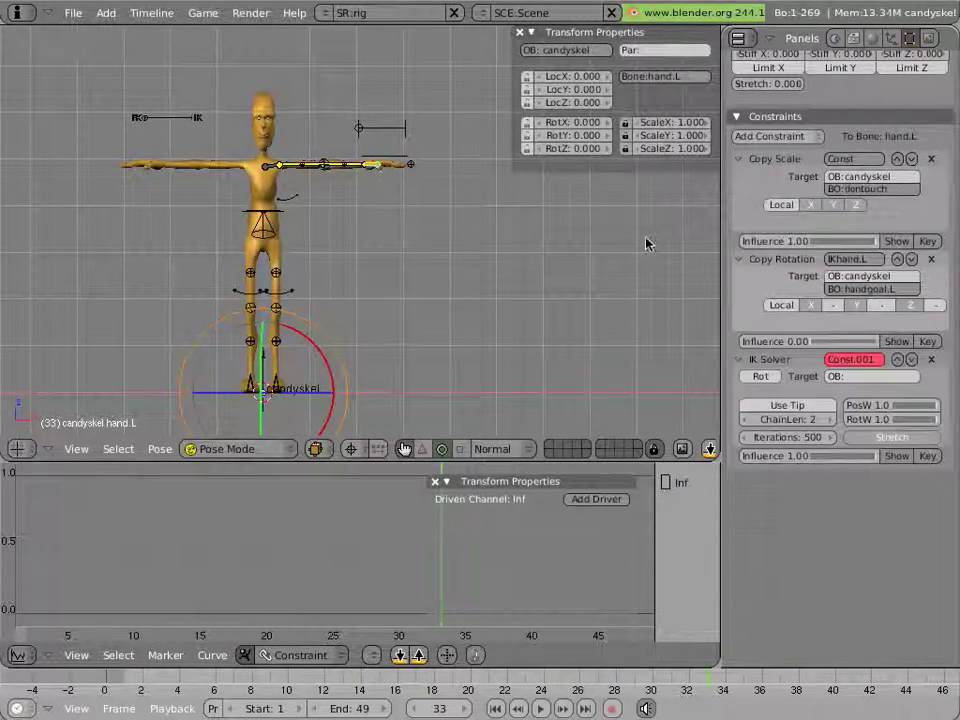
click(893, 341)
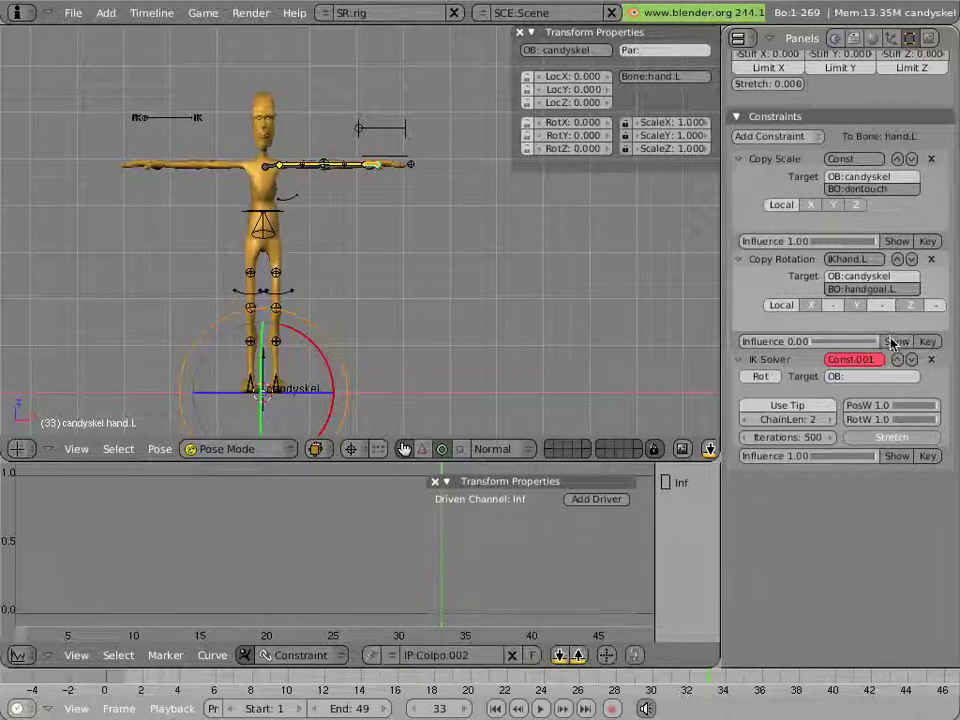
click(391, 655)
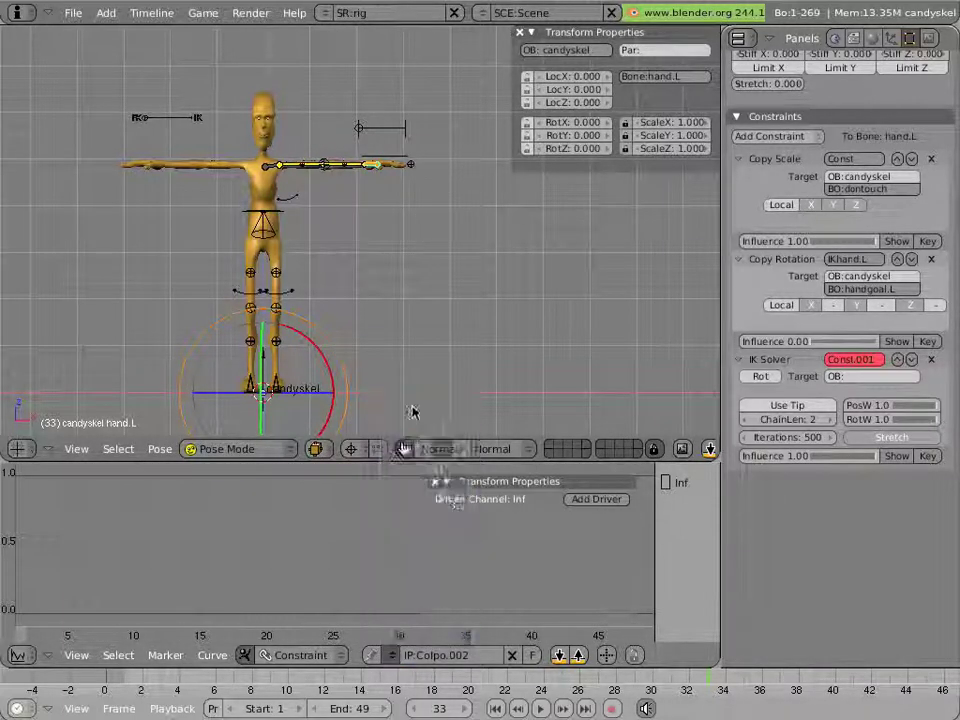
click(413, 412)
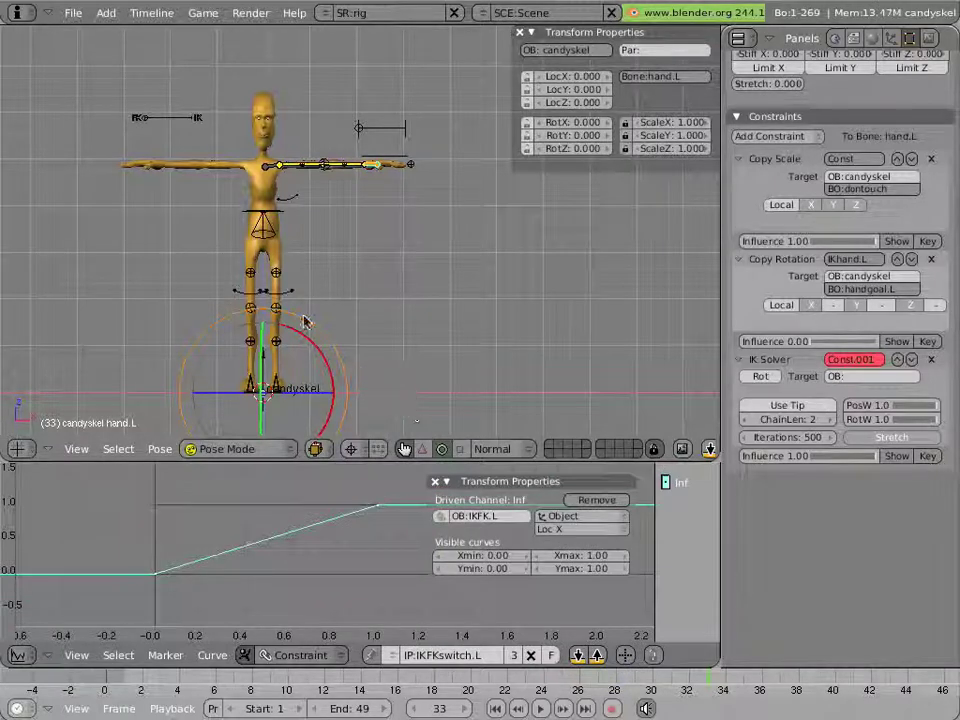
Step: Frame the arm and move the handgoal.L IK target up above the arm
scroll(306, 310, up, 4)
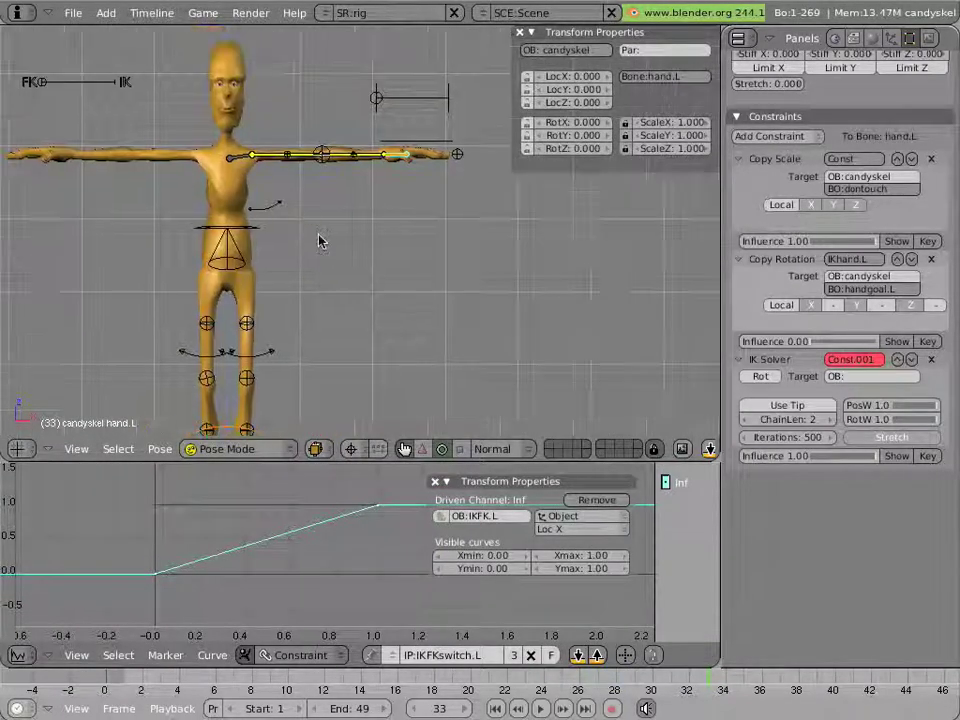
shift+middle_drag(318, 240, 368, 330)
right_click(325, 258)
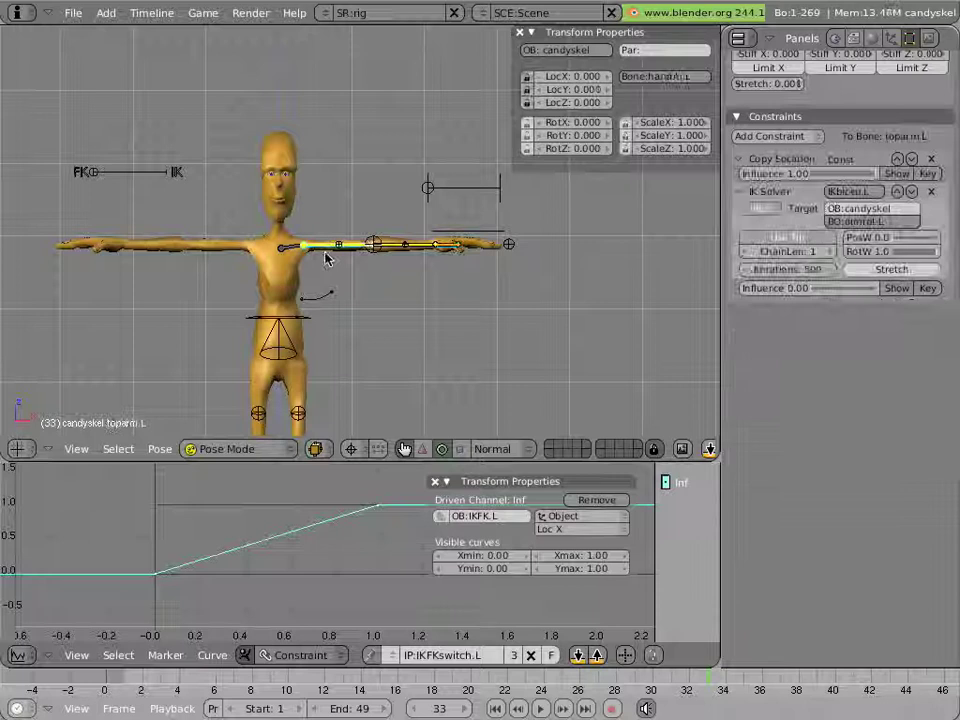
right_click(492, 260)
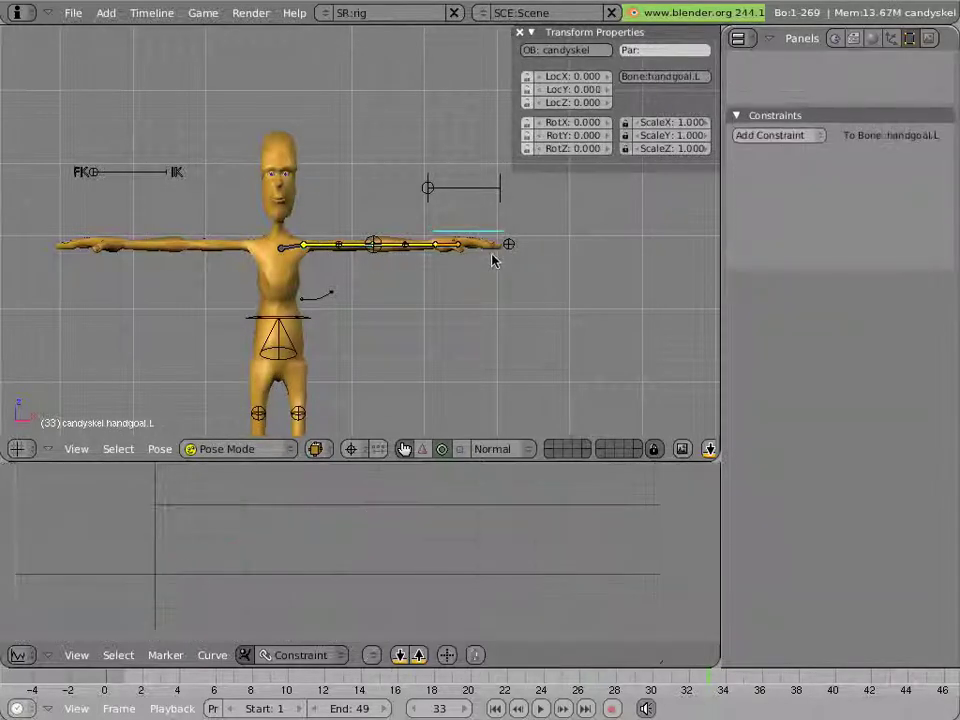
key(g)
click(450, 172)
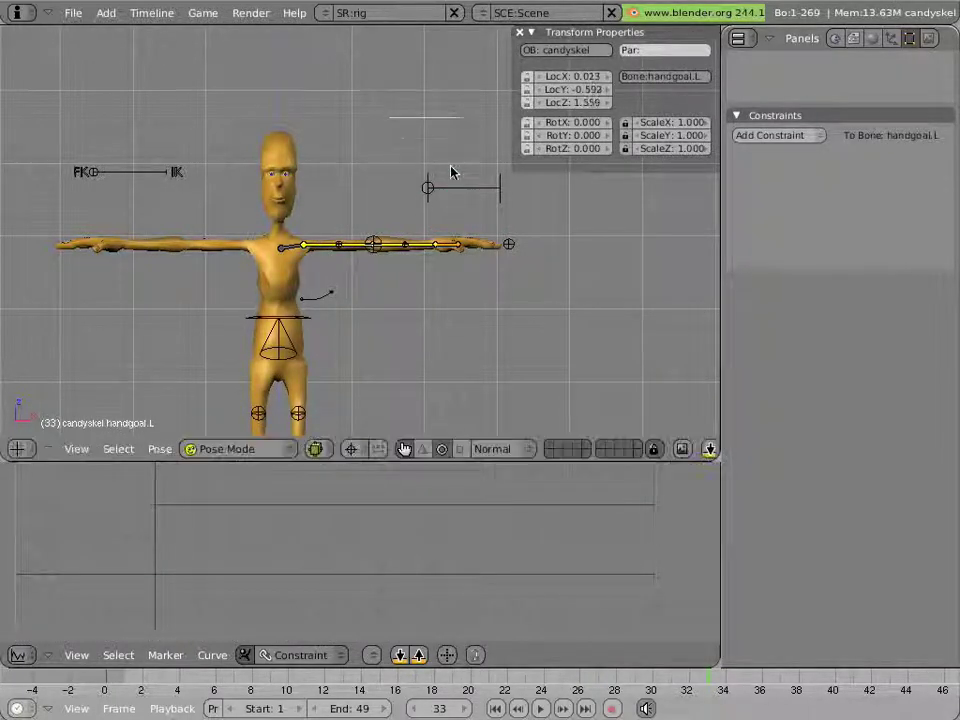
Step: Test sliding IKFK.L along X to swing the arm into IK, then cancel back to 0
right_click(463, 216)
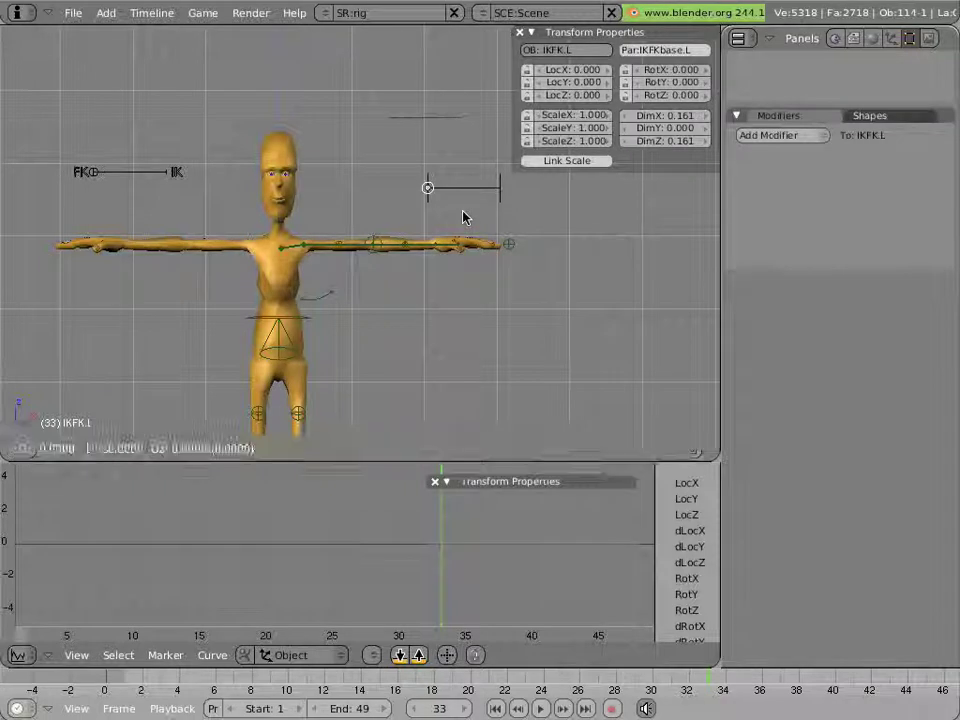
key(g)
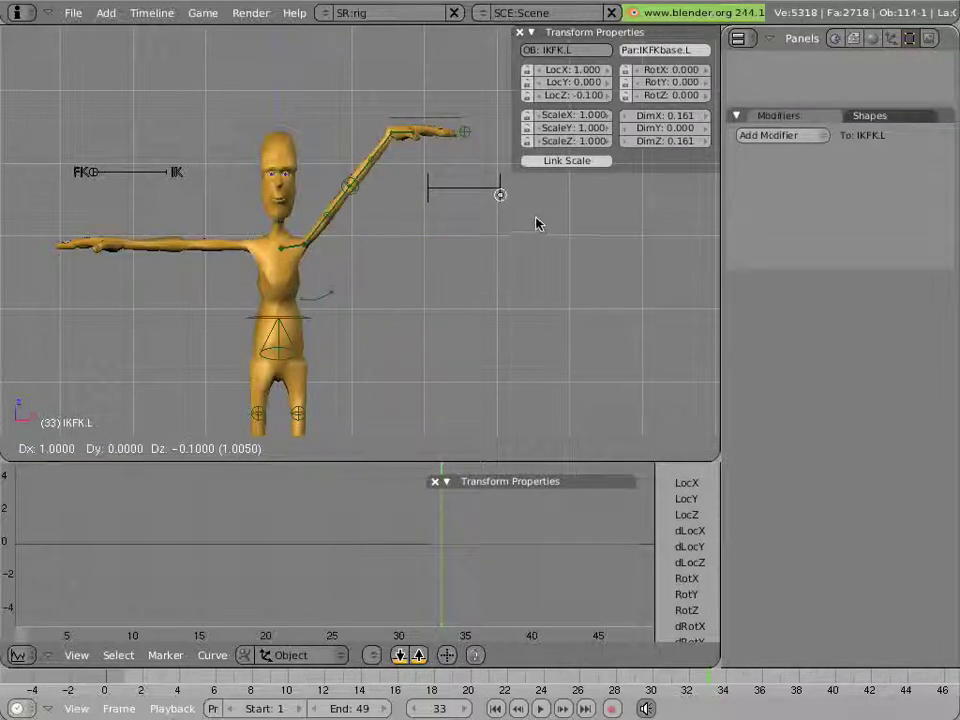
right_click(473, 220)
key(g)
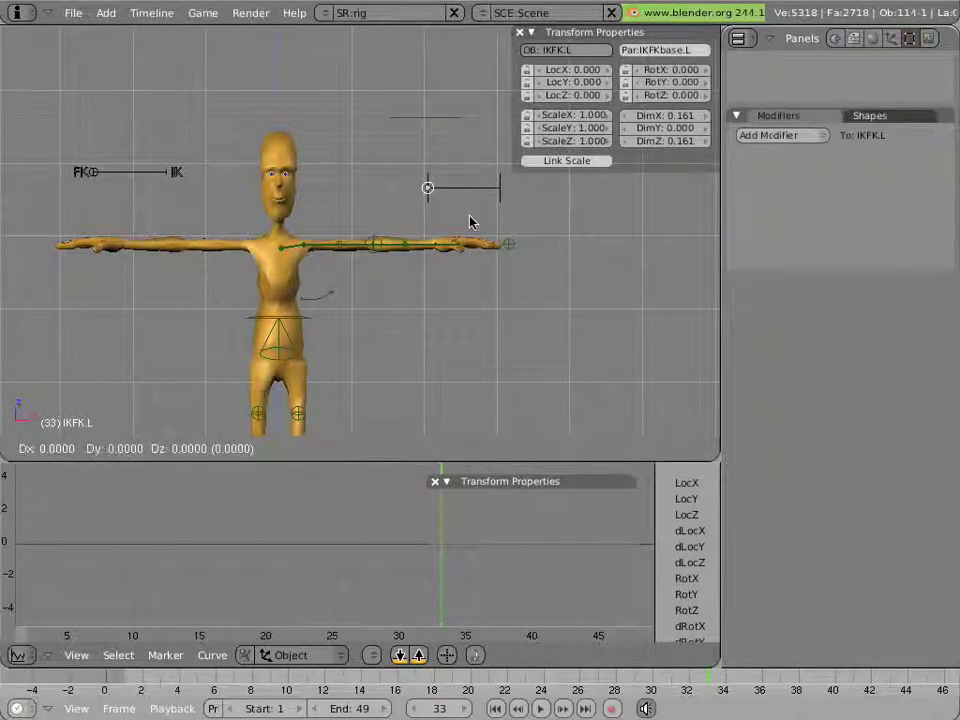
key(x)
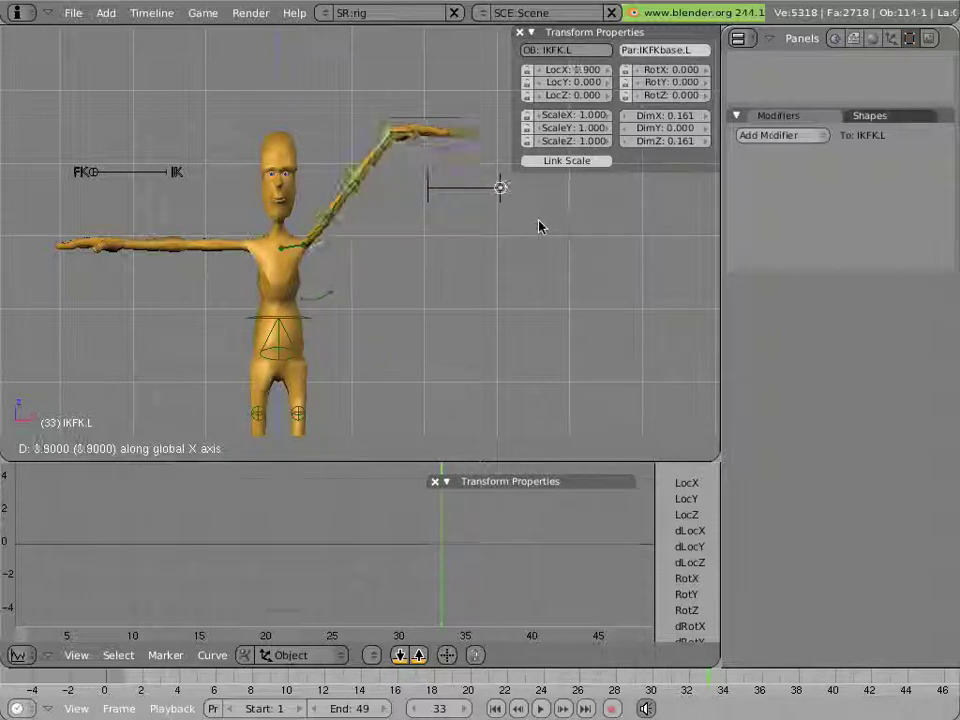
right_click(488, 238)
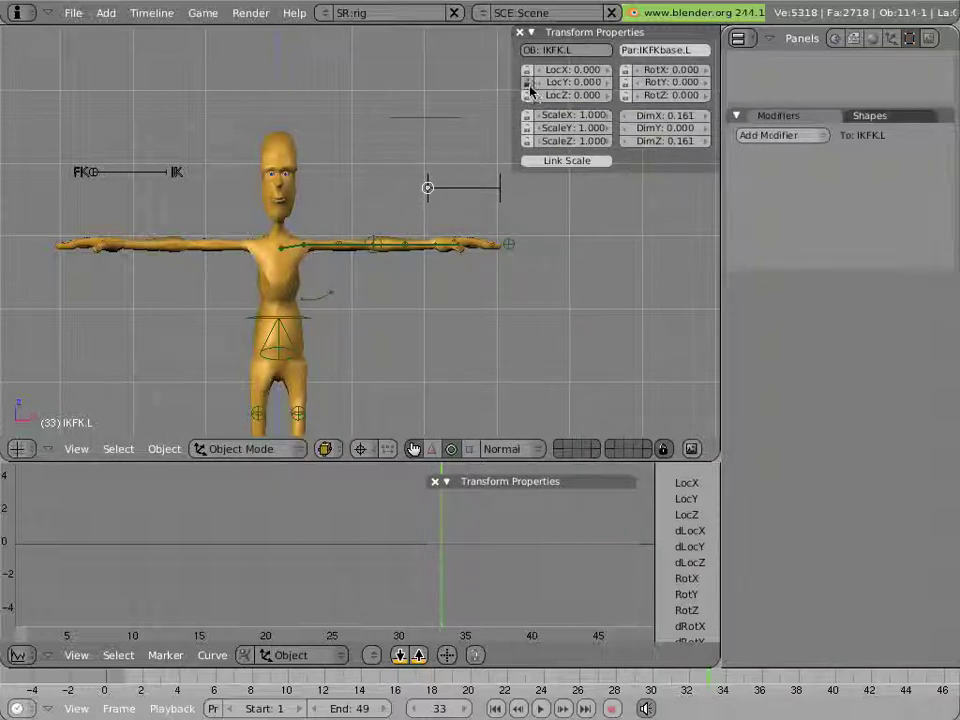
Step: Lock IKFK.L's X/Y/Z scale and rotation, then slide it to X 1.1 to raise the arm
click(527, 116)
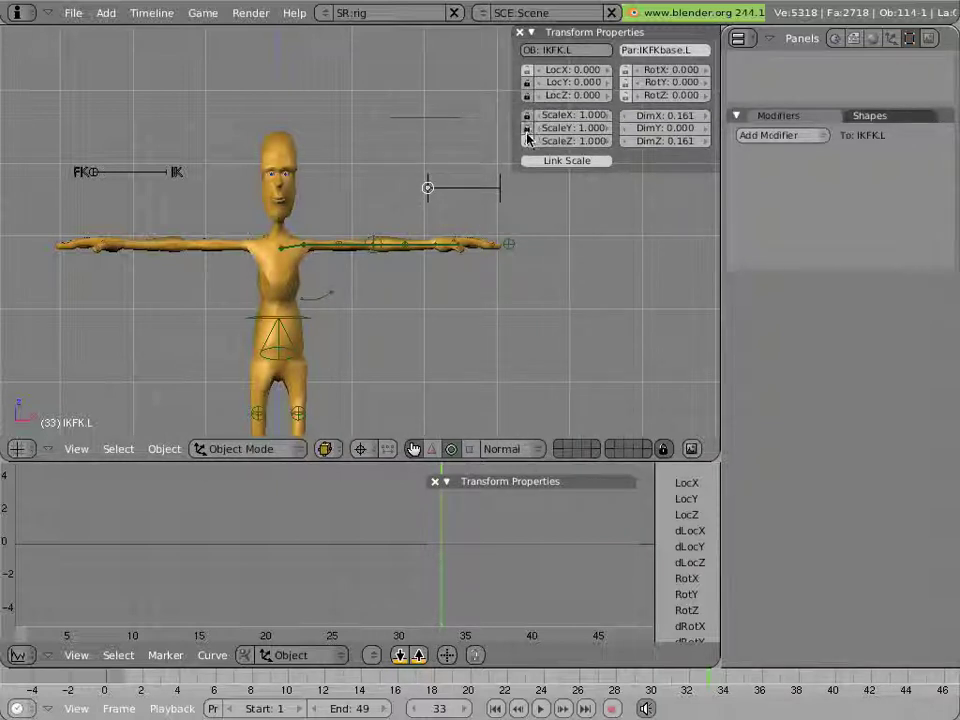
click(527, 141)
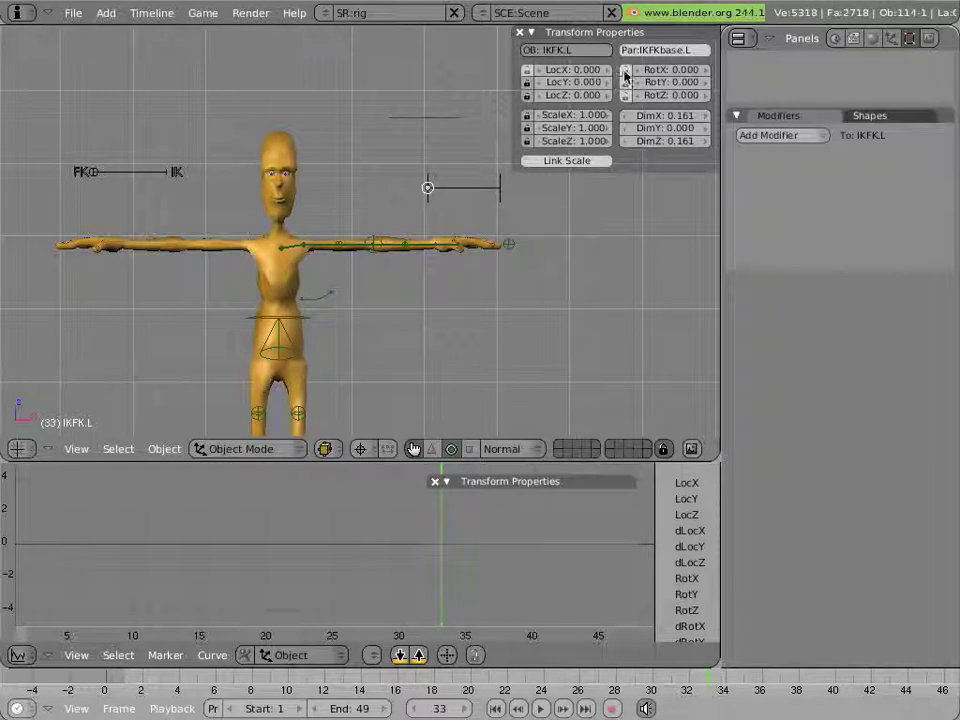
drag(625, 70, 625, 95)
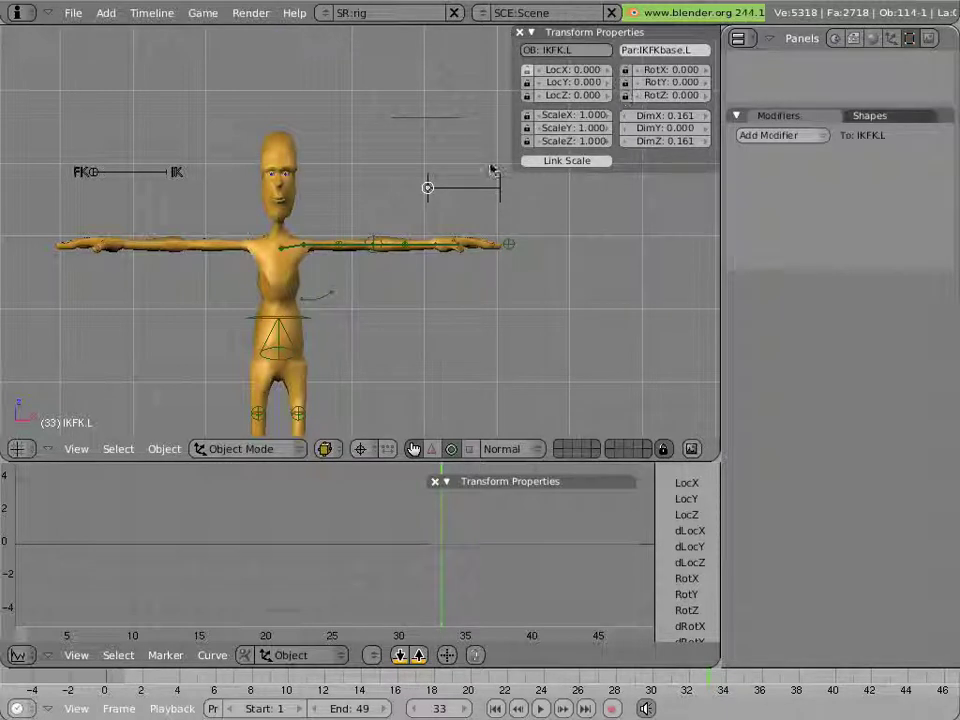
key(g)
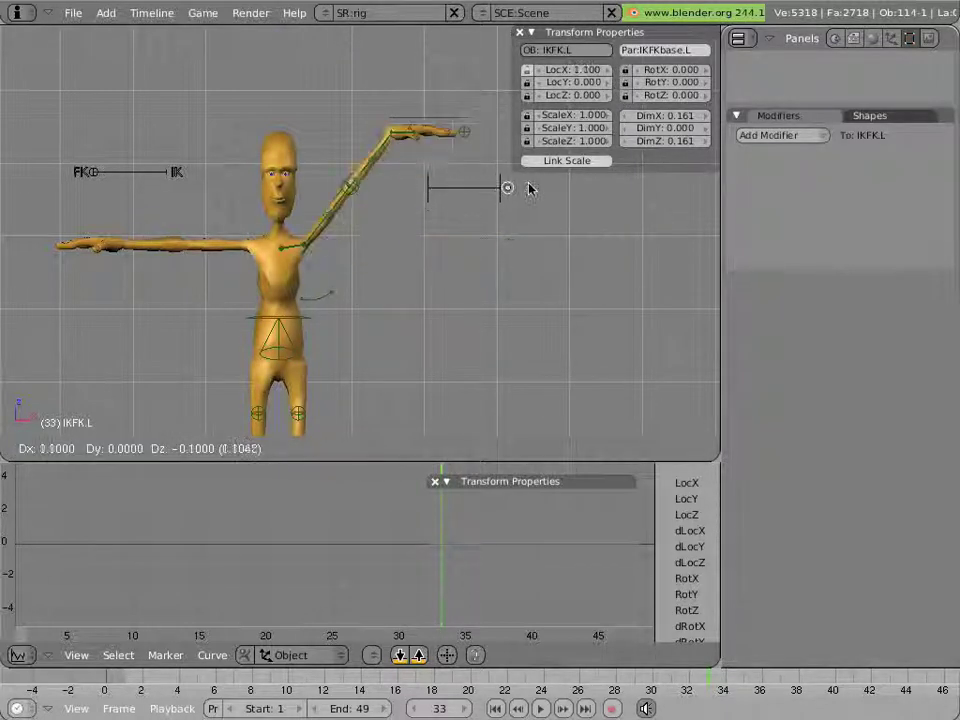